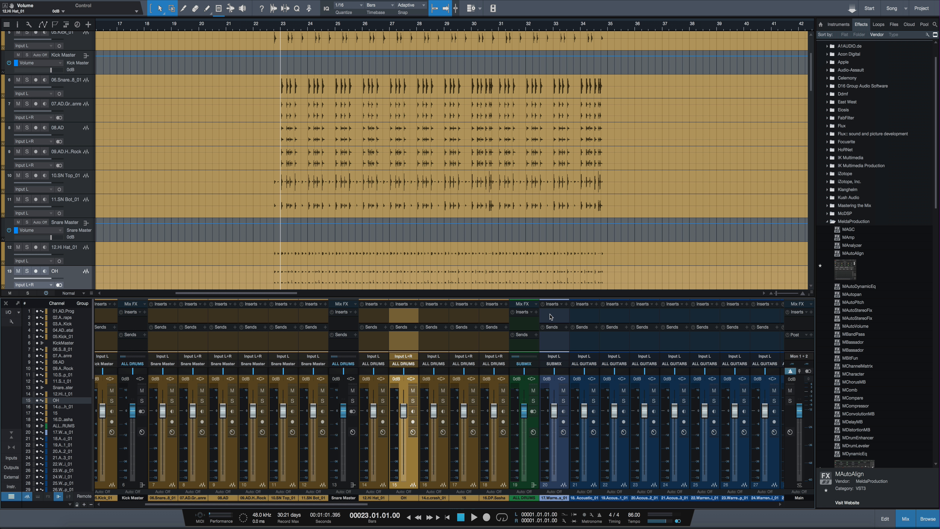
pyautogui.moveTo(227, 504); pyautogui.dragTo(106, 511)
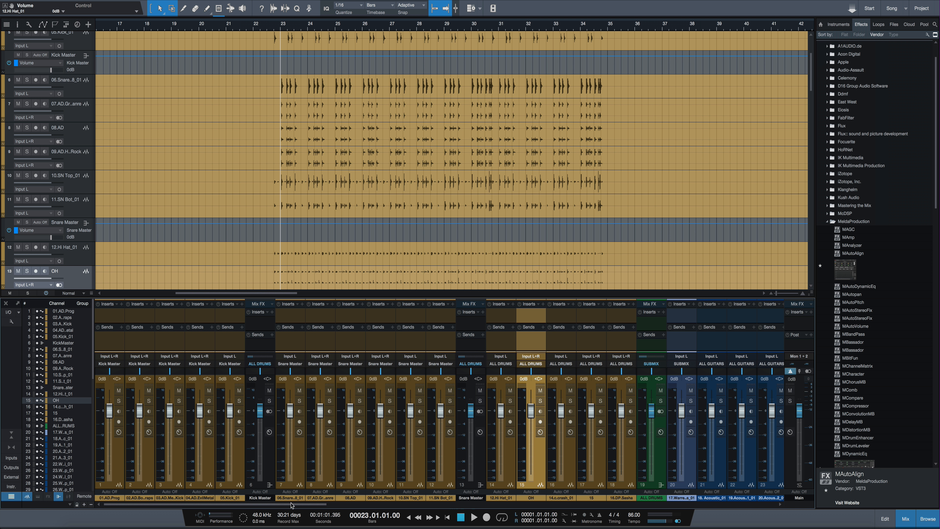
pyautogui.moveTo(292, 505); pyautogui.dragTo(653, 505)
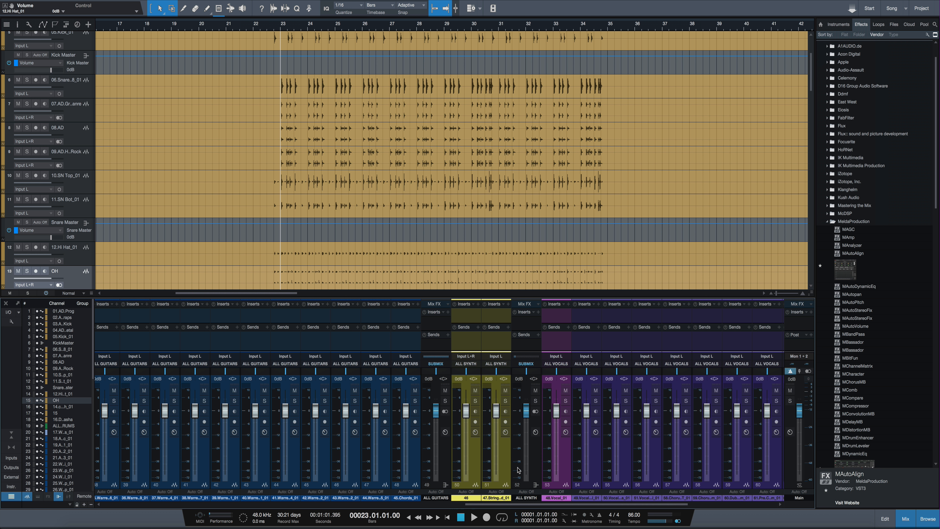
pyautogui.moveTo(526, 504); pyautogui.dragTo(610, 504)
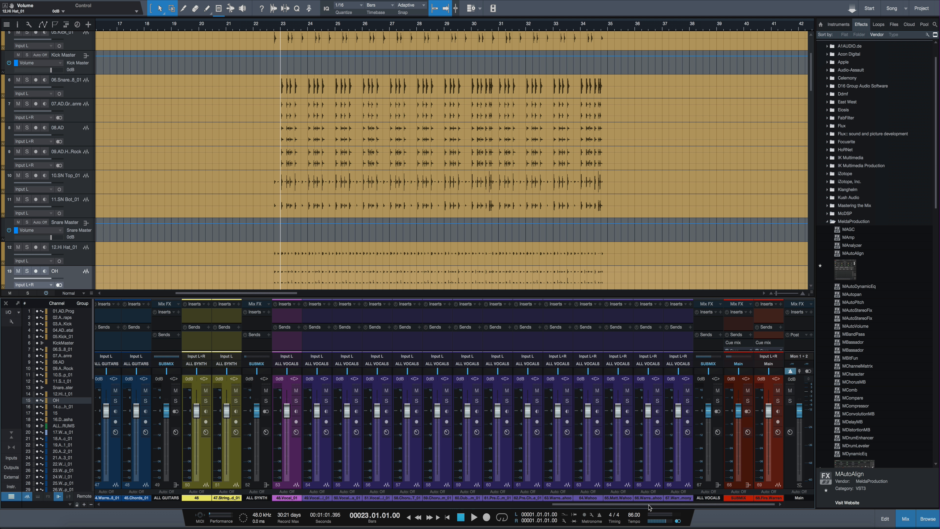
# Step: Route the Kick Master, Snare Master and 12.Hi Hat_01 channels to a new bus and name it Close Mics
pyautogui.moveTo(648, 504); pyautogui.dragTo(287, 511)
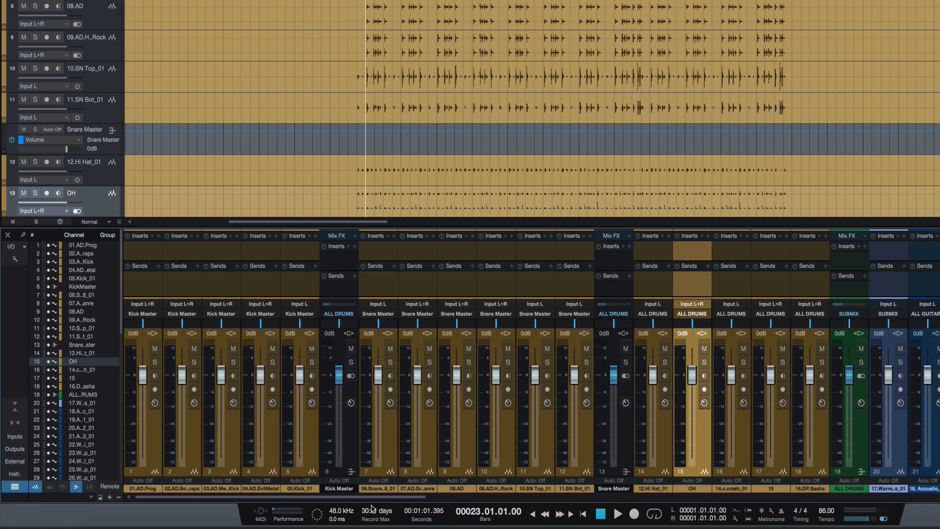
pyautogui.click(353, 433)
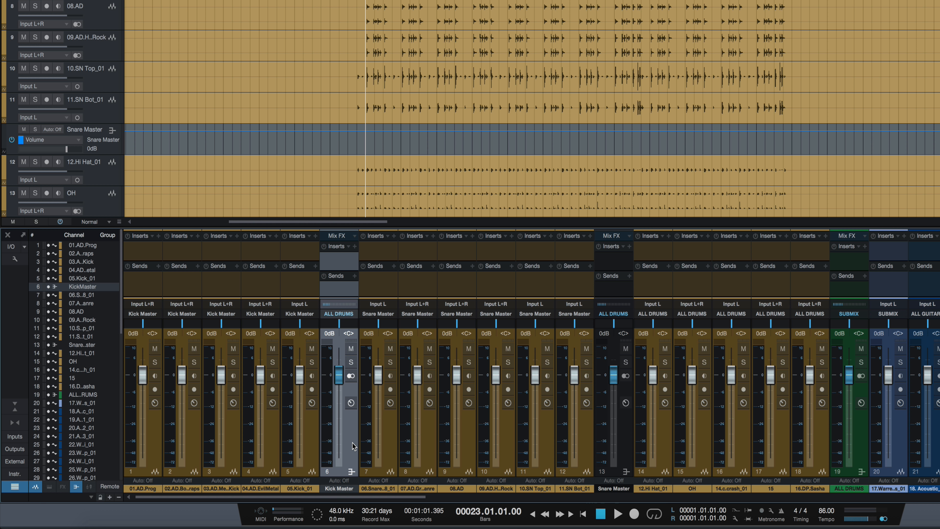
pyautogui.click(620, 448)
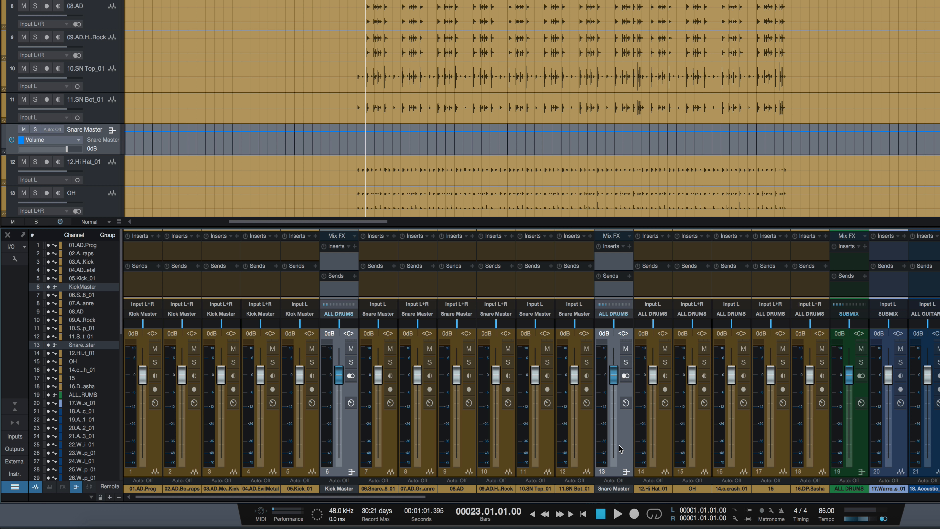
pyautogui.click(668, 443)
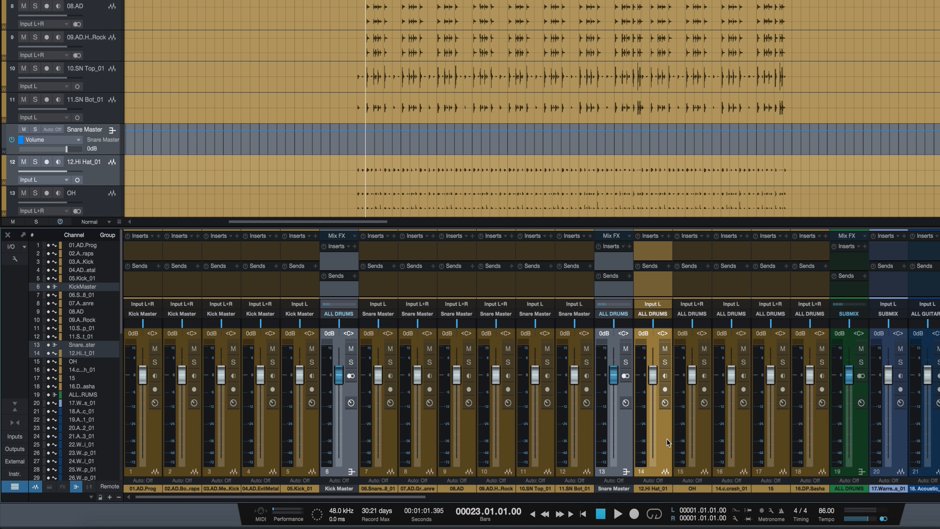
pyautogui.hotkey('shift', 'b')
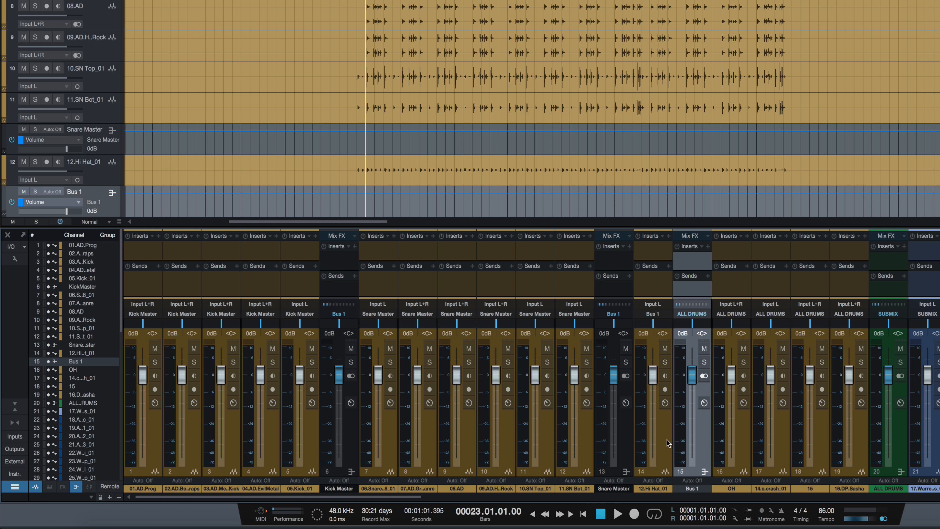
pyautogui.doubleClick(696, 488)
pyautogui.write('Clos')
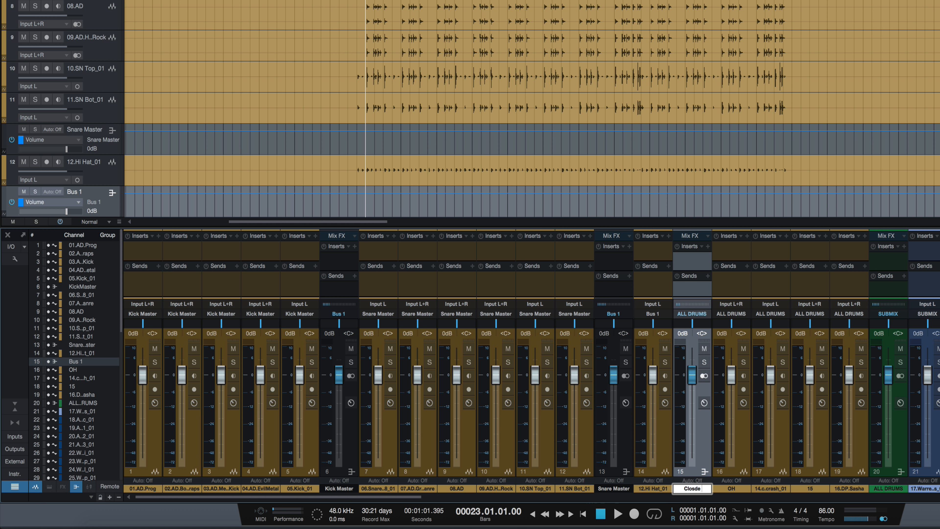
pyautogui.write('e Mics')
pyautogui.press('Return')
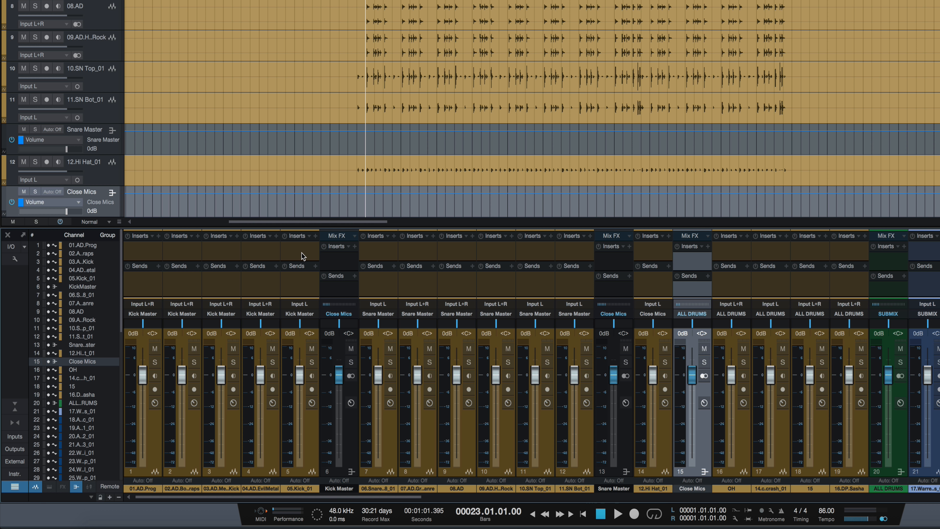
# Step: Insert the MAutoAlign plug-in on all five kick channels, from 01.AD.Prog to 05.Kick_01
pyautogui.click(154, 444)
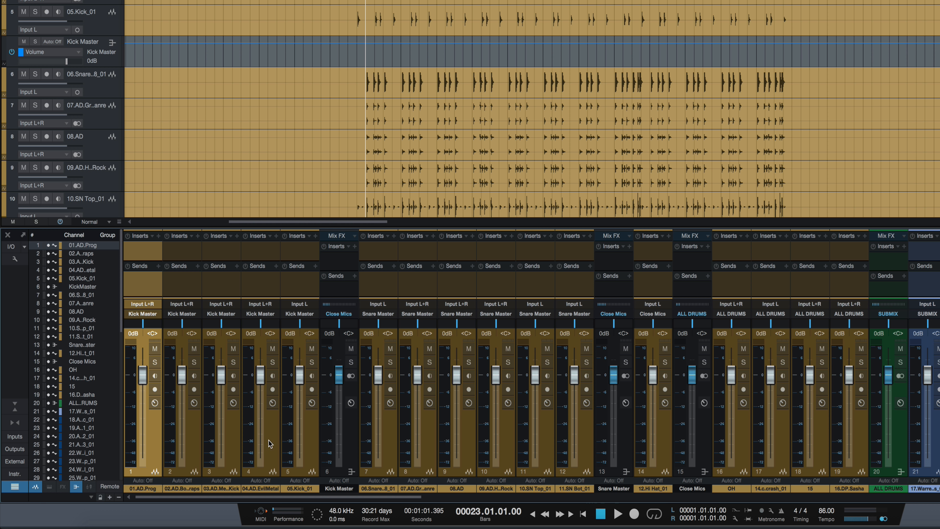
pyautogui.keyDown('shift'); pyautogui.click(311, 444); pyautogui.keyUp('shift')
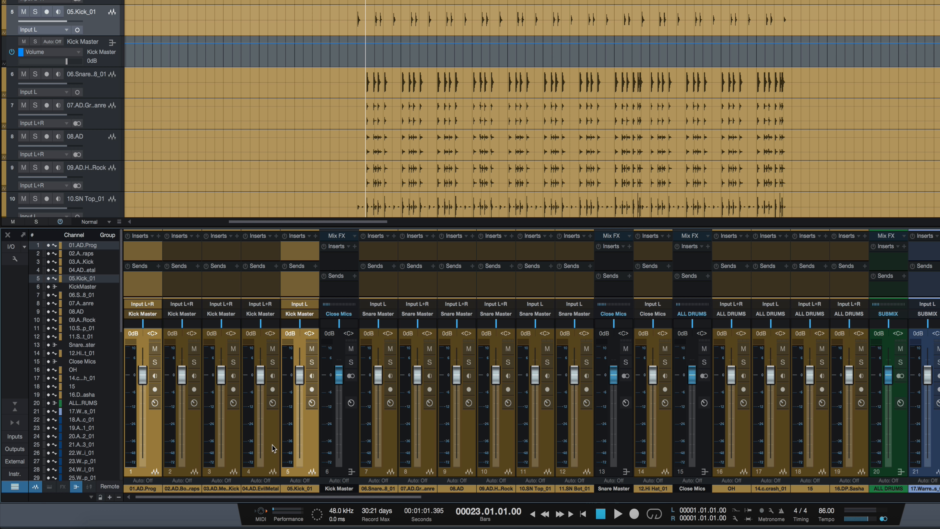
pyautogui.keyDown('shift'); pyautogui.click(224, 446); pyautogui.keyUp('shift')
pyautogui.keyDown('shift'); pyautogui.click(190, 443); pyautogui.keyUp('shift')
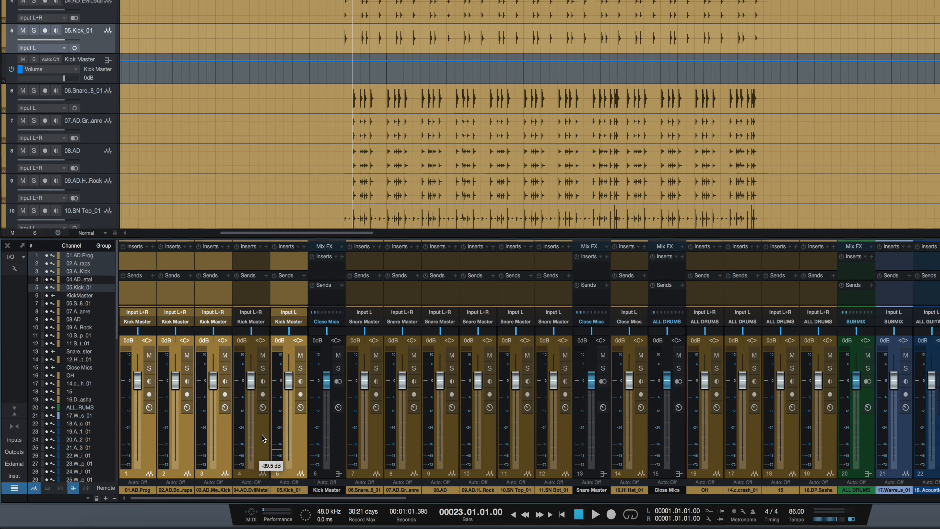
pyautogui.keyDown('shift'); pyautogui.click(261, 438); pyautogui.keyUp('shift')
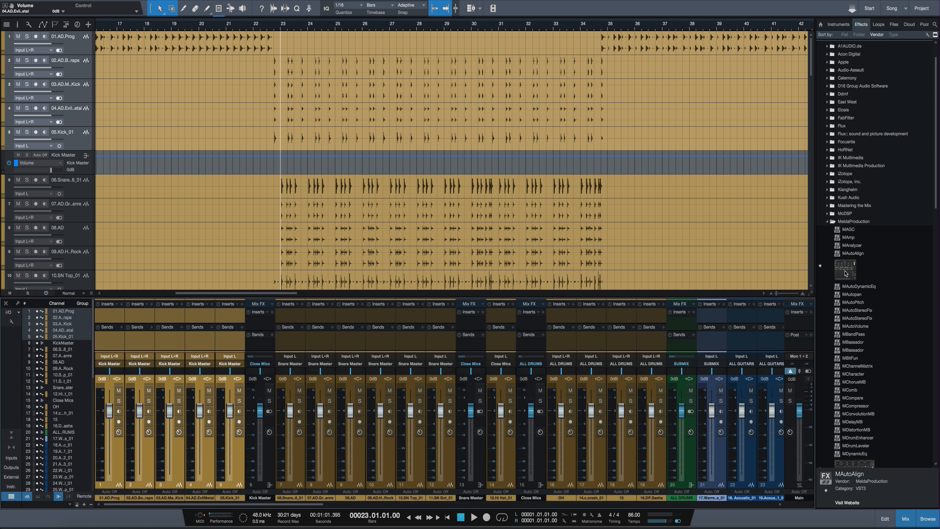
pyautogui.moveTo(845, 274); pyautogui.dragTo(106, 321)
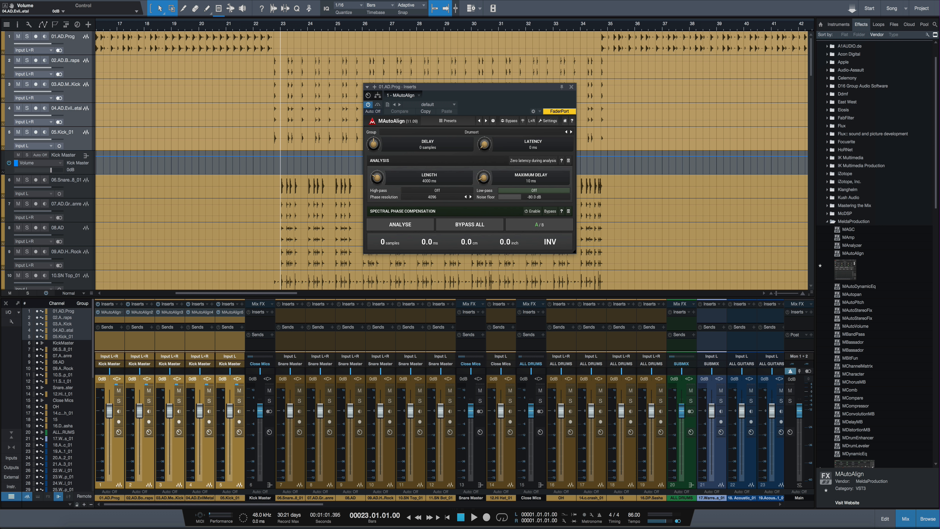
pyautogui.click(770, 0)
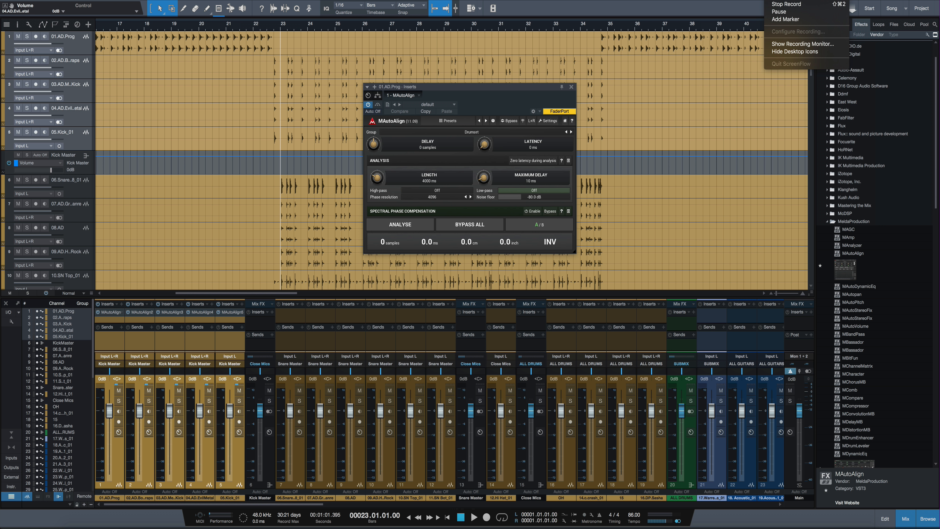
pyautogui.click(779, 11)
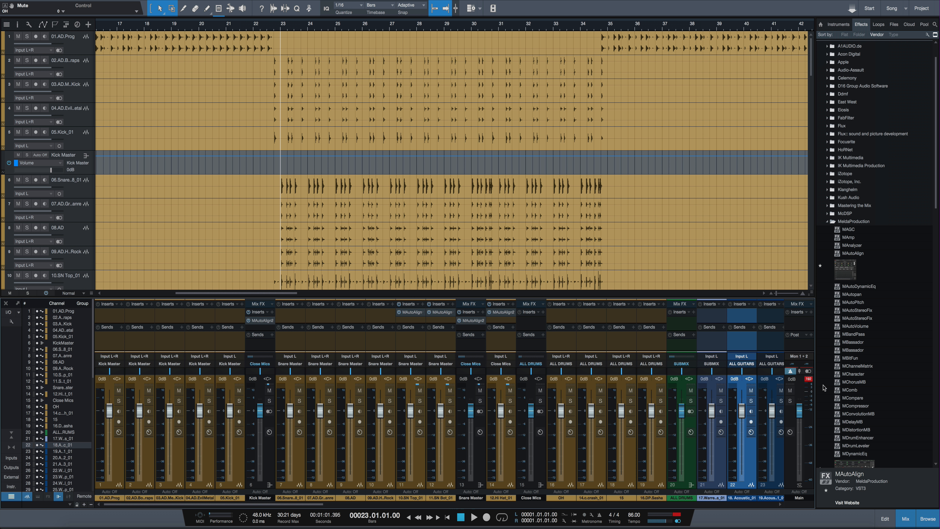
# Step: Route the ALL GUITARS and ALL SYNTH buses together to a new bus channel
pyautogui.click(805, 379)
pyautogui.moveTo(311, 505); pyautogui.dragTo(421, 513)
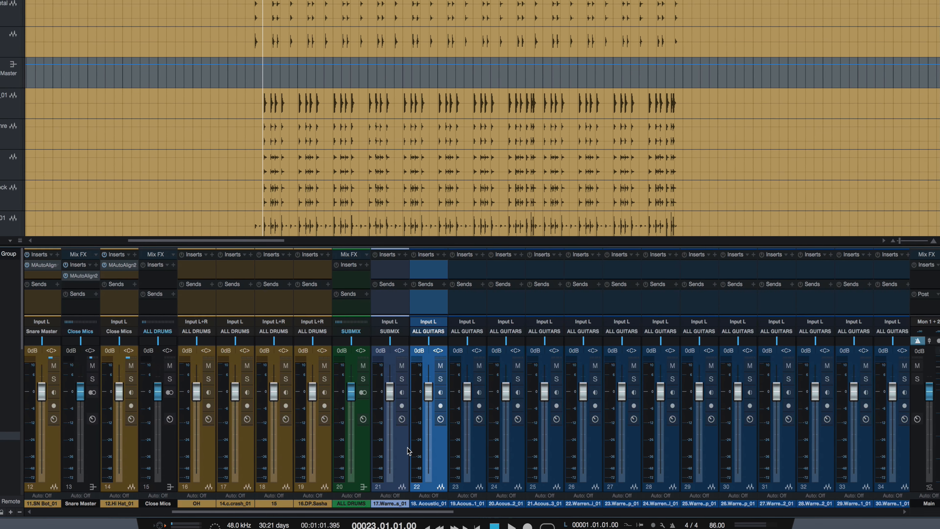
pyautogui.click(407, 450)
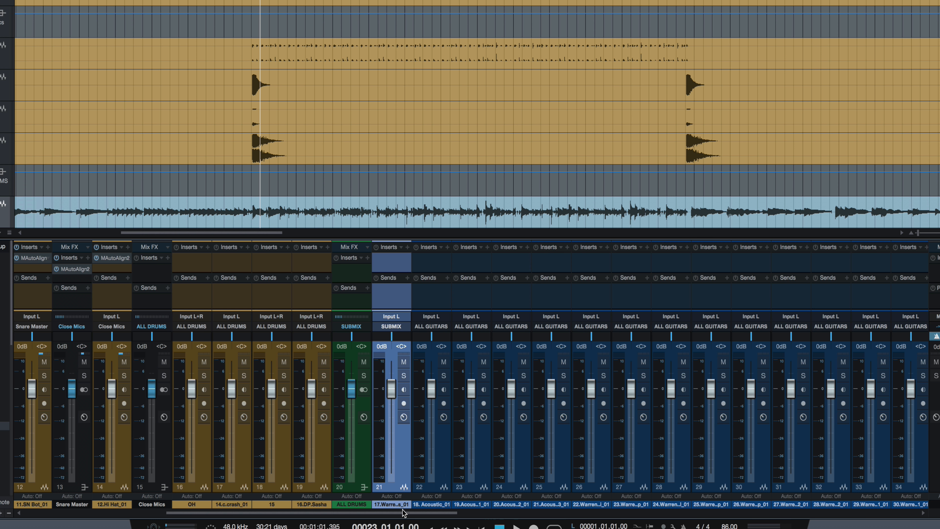
pyautogui.moveTo(402, 513); pyautogui.dragTo(754, 513)
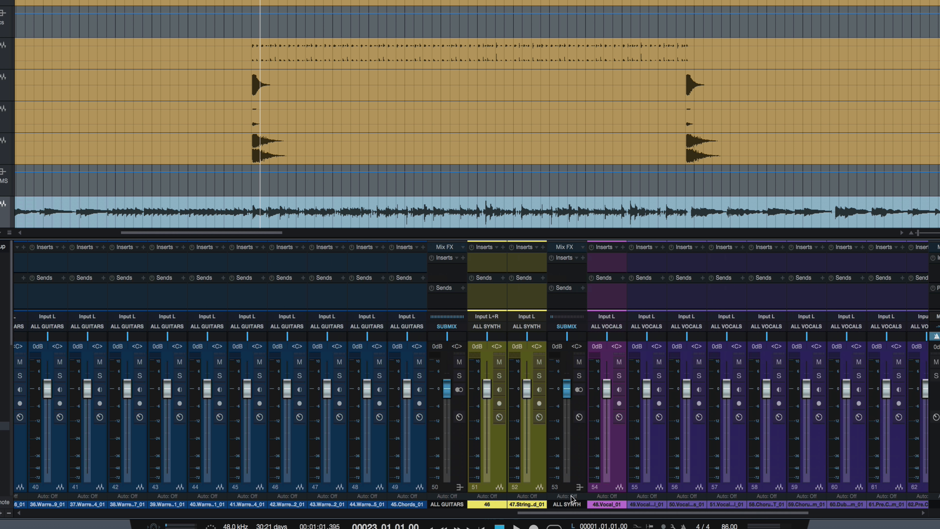
pyautogui.click(467, 464)
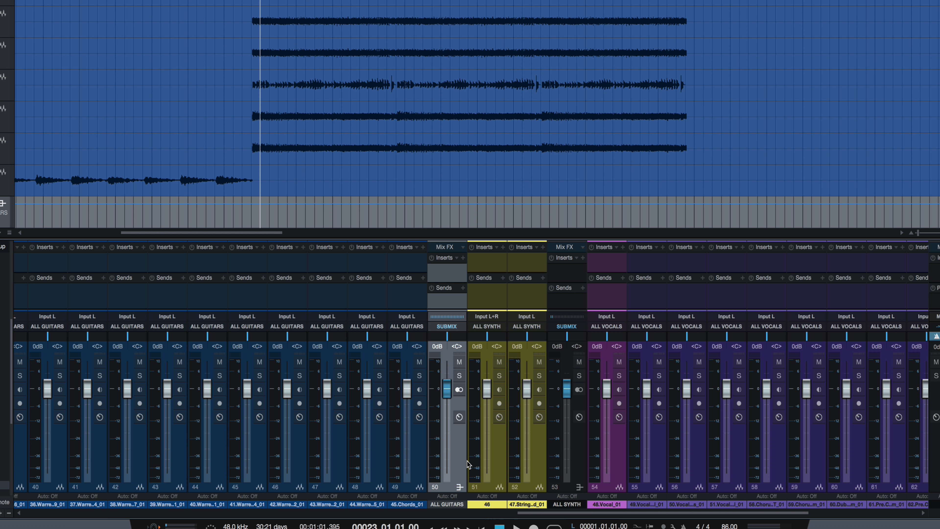
pyautogui.click(578, 465)
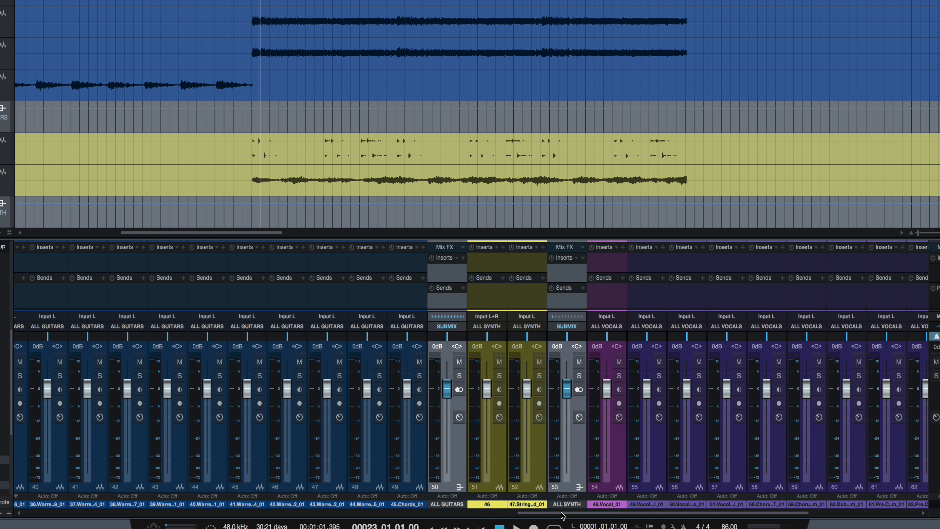
pyautogui.rightClick(579, 465)
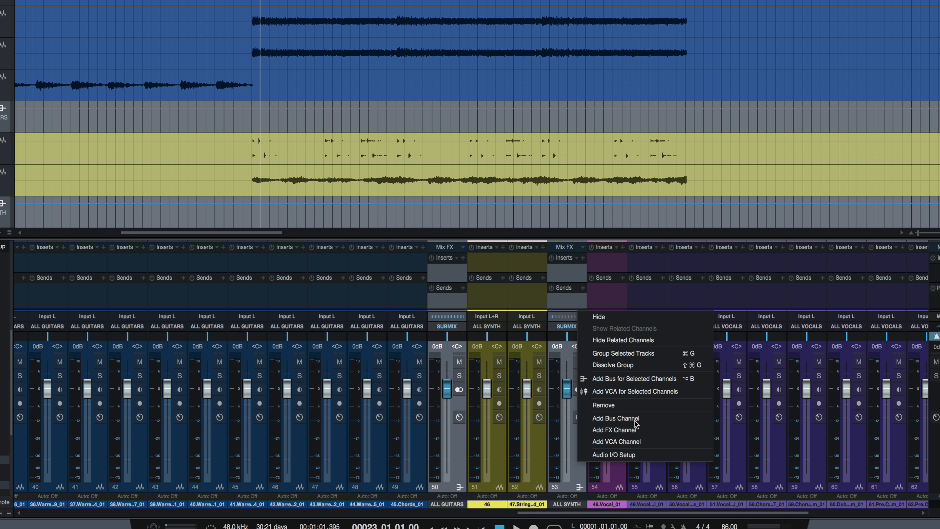
pyautogui.click(572, 489)
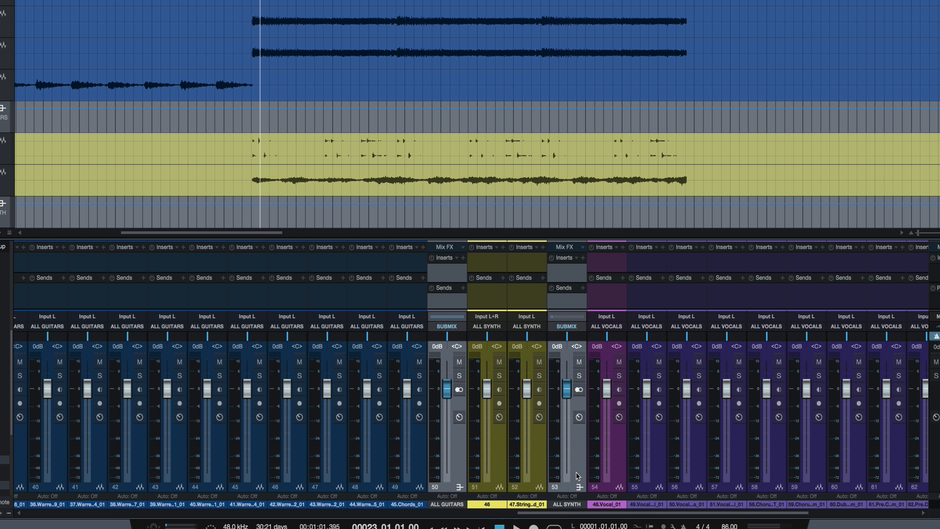
# Step: Name the new guitar and synth bus ALL MUSIC and colour it green
pyautogui.doubleClick(612, 504)
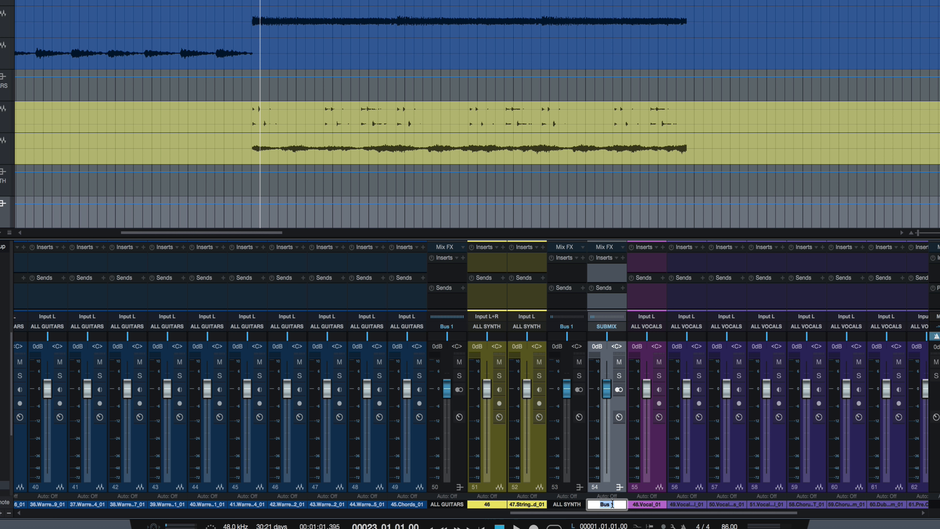
pyautogui.write('AKK')
pyautogui.press('BackSpace')
pyautogui.press('BackSpace')
pyautogui.write('LL')
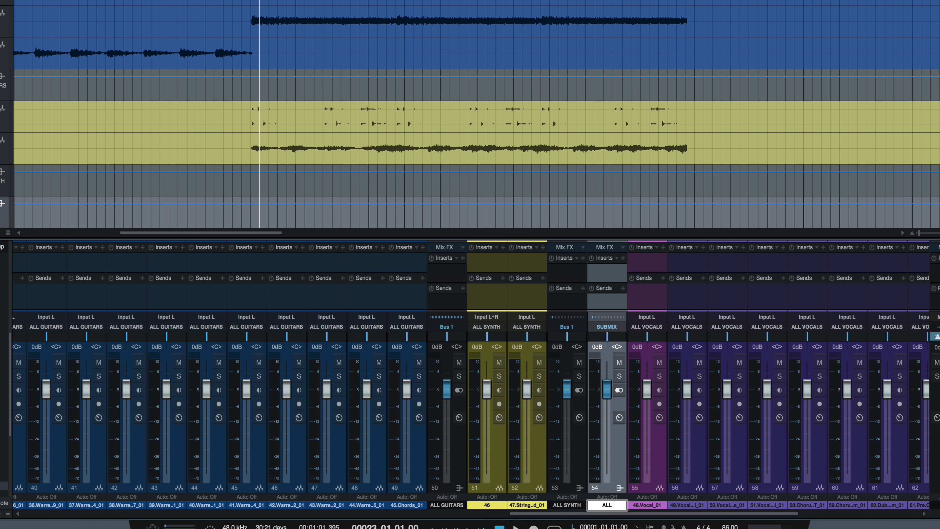
pyautogui.write(' MUSIC')
pyautogui.press('Return')
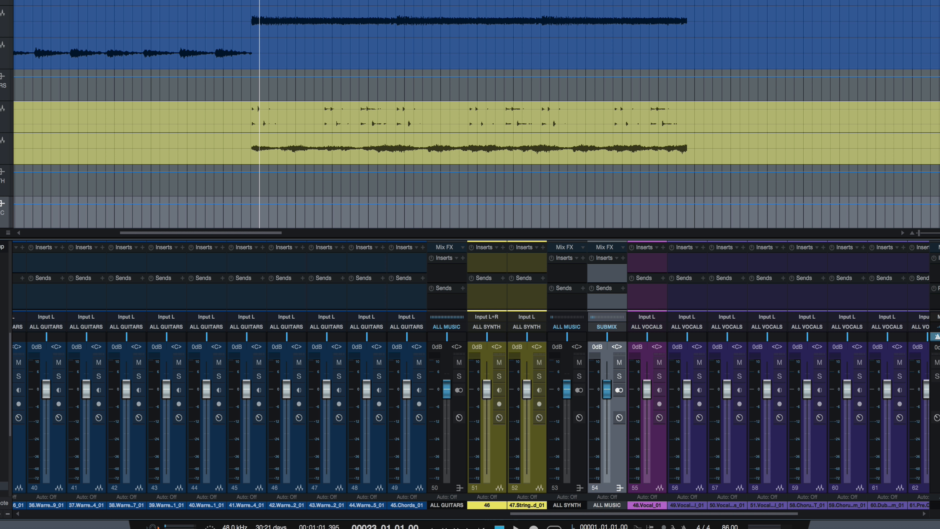
pyautogui.click(627, 507)
pyautogui.click(707, 398)
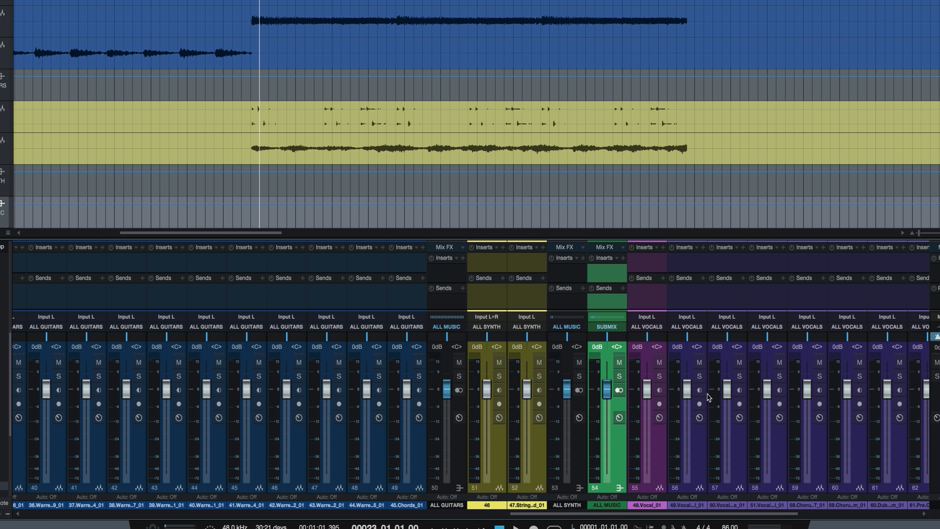
# Step: Move the ALL MUSIC bus past the vocal channels, placing it directly between ALL VOCALS and SUBMIX
pyautogui.hscroll(5, 595, 515)
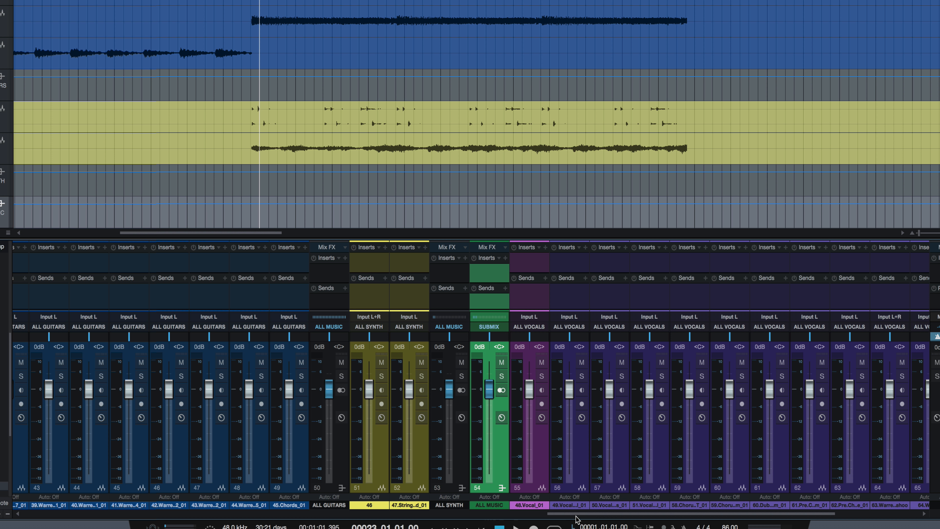
pyautogui.moveTo(575, 513); pyautogui.dragTo(563, 503)
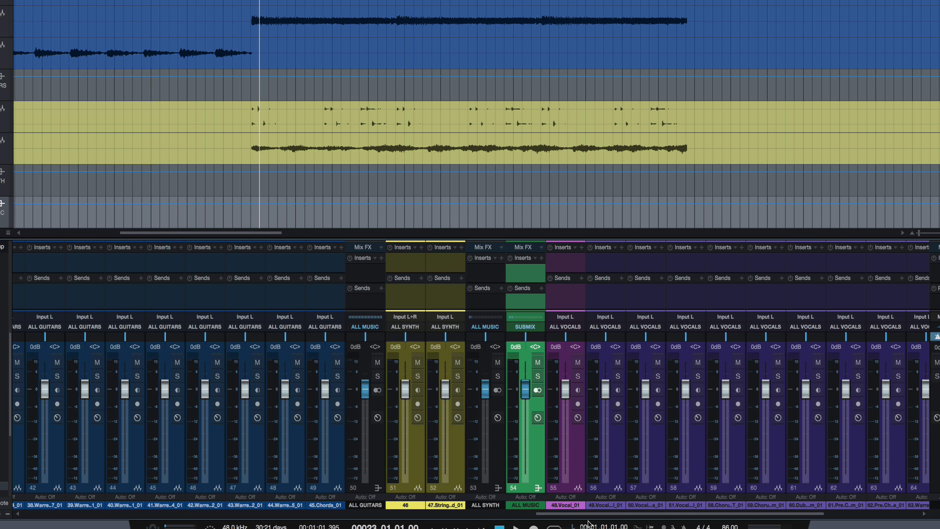
pyautogui.moveTo(589, 514); pyautogui.dragTo(683, 513)
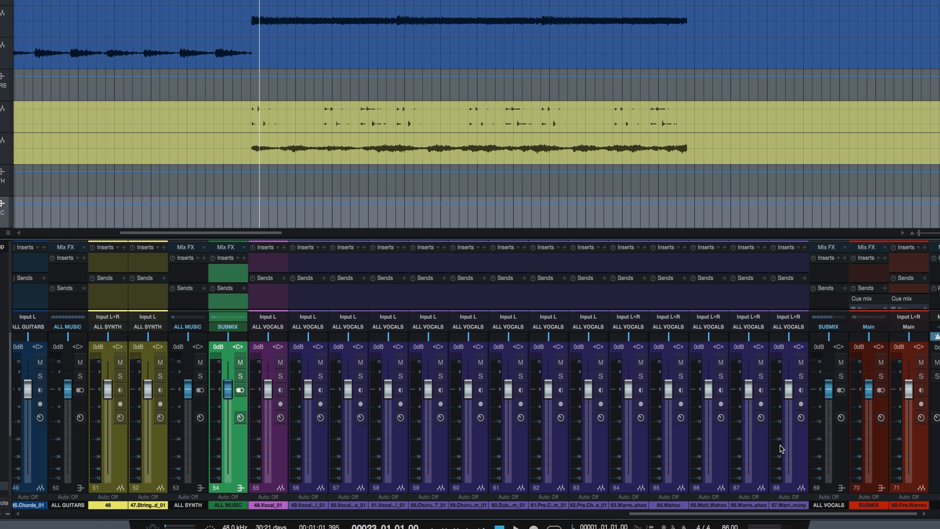
pyautogui.moveTo(235, 453); pyautogui.dragTo(806, 481)
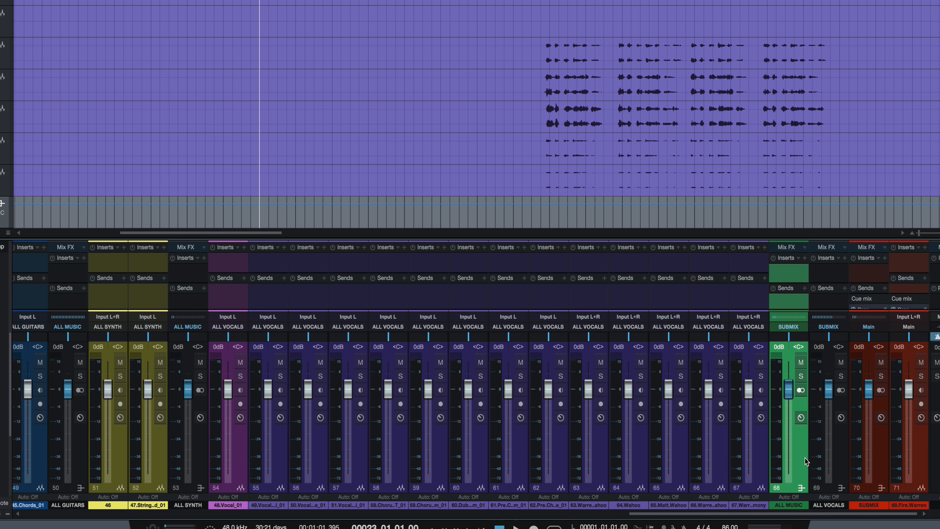
pyautogui.moveTo(805, 461); pyautogui.dragTo(843, 467)
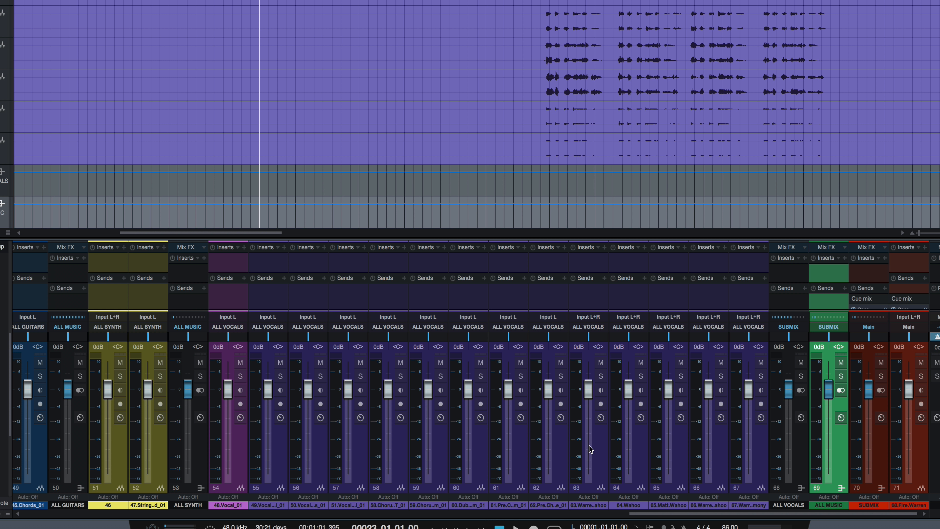
# Step: Route the 48.Vocal_01 lead vocal channel to a new bus channel and name the bus Leads
pyautogui.moveTo(684, 514); pyautogui.dragTo(807, 522)
pyautogui.click(238, 457)
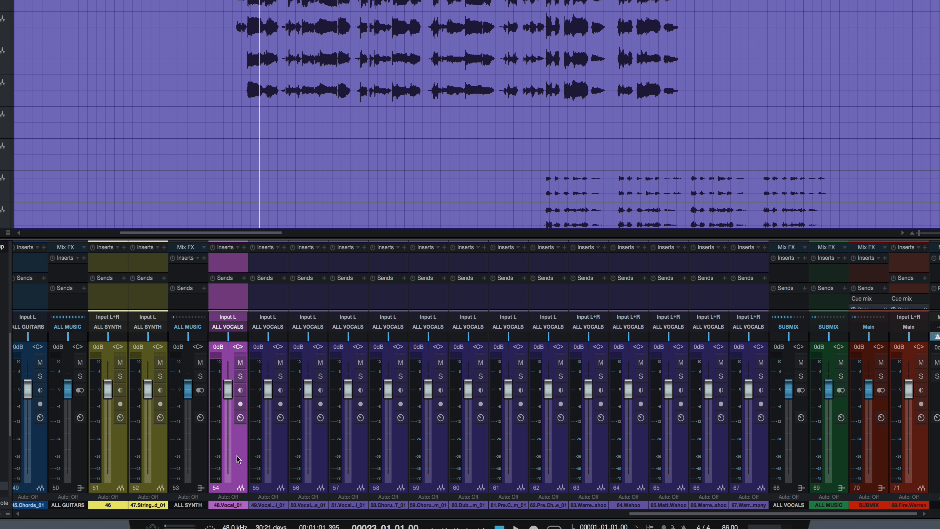
pyautogui.hotkey('shift', 'b')
pyautogui.doubleClick(277, 505)
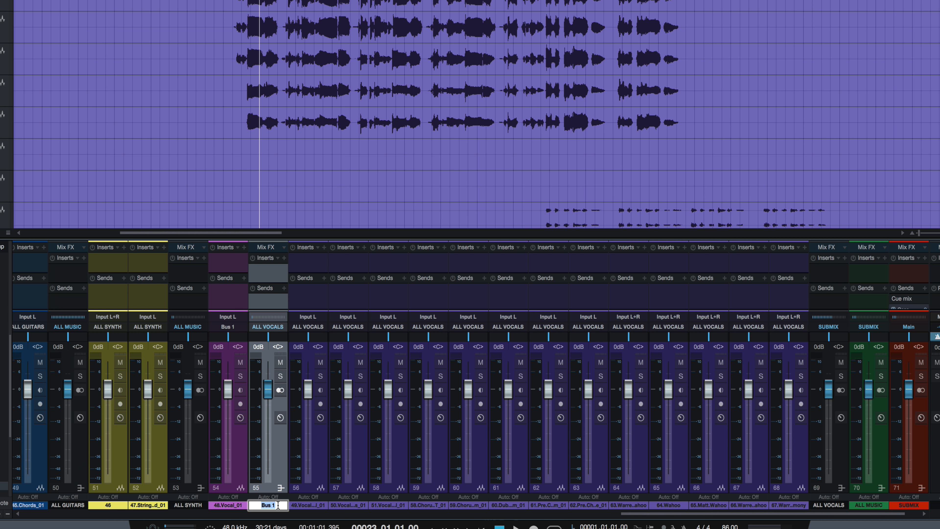
pyautogui.write('Leads')
pyautogui.press('Return')
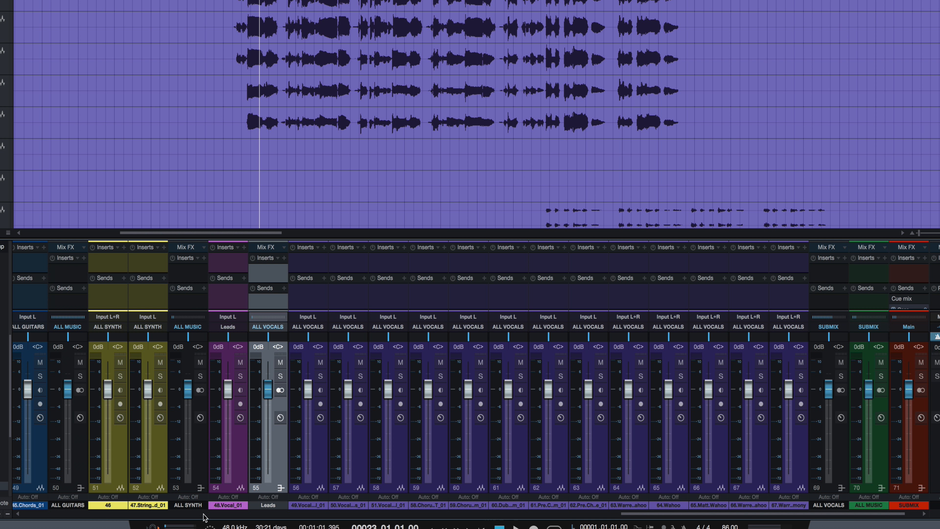
# Step: Solo the ALL DRUMS bus, play the drums from bar 23 to check the Main output level, and reset its clip indicator
pyautogui.hscroll(1, 753, 518)
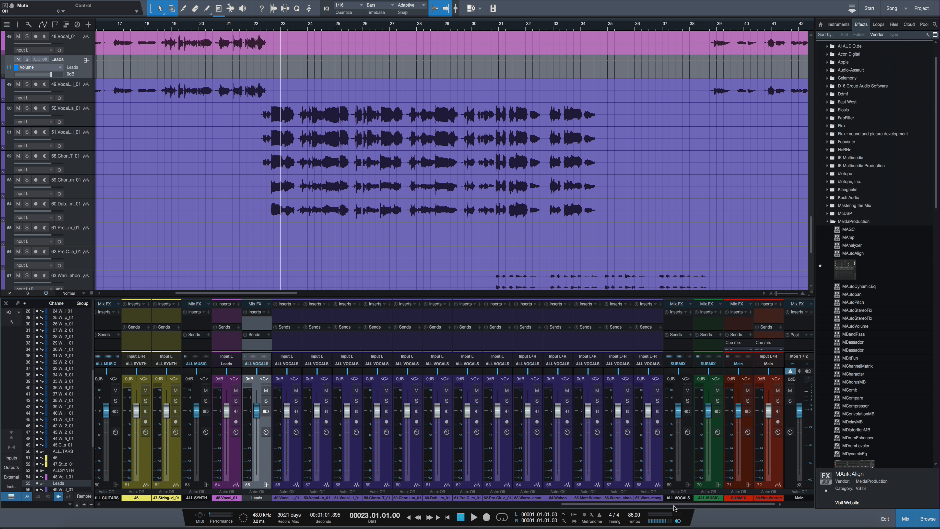
pyautogui.moveTo(673, 504); pyautogui.dragTo(266, 510)
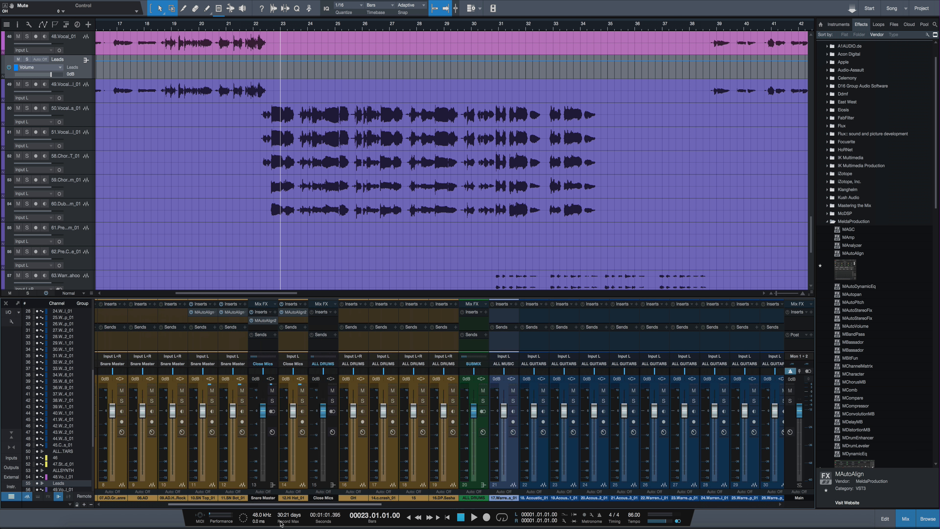
pyautogui.click(483, 401)
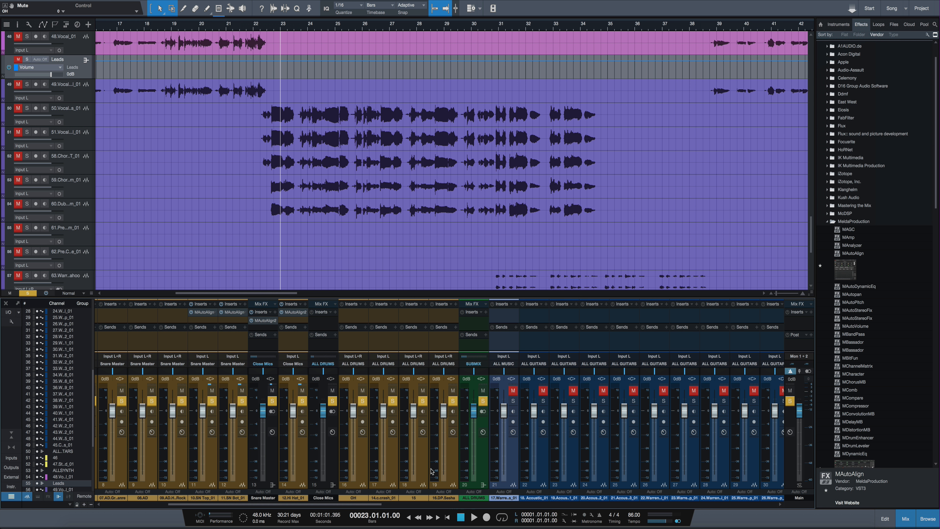
pyautogui.press('space')
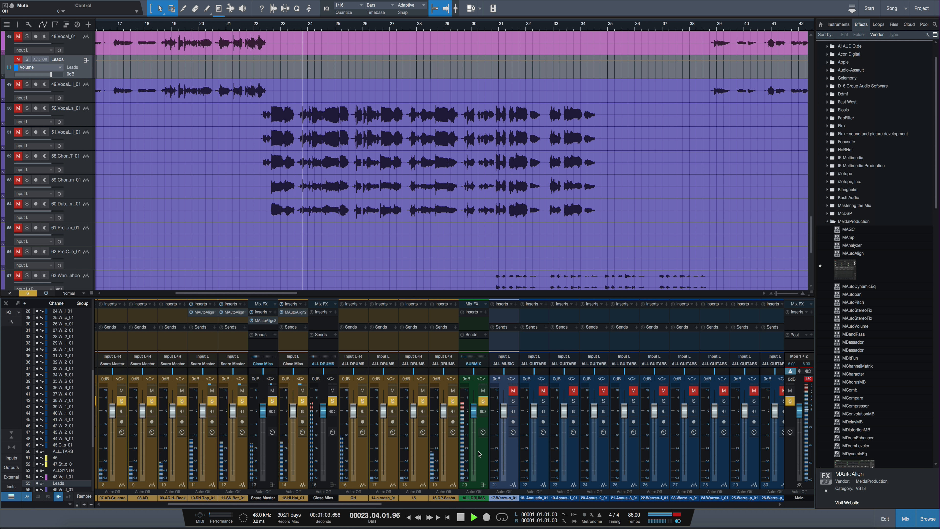
pyautogui.press('space')
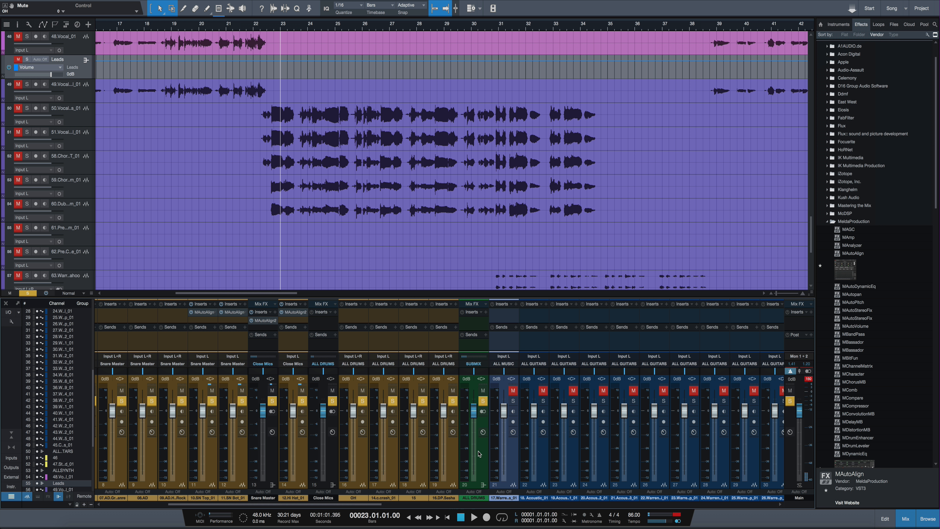
pyautogui.click(808, 379)
# Step: Solo only the 01.AD.Prog channel and insert the PreSonus VU Meter on it
pyautogui.hscroll(-7, 516, 346)
pyautogui.scroll(20, 374, 190)
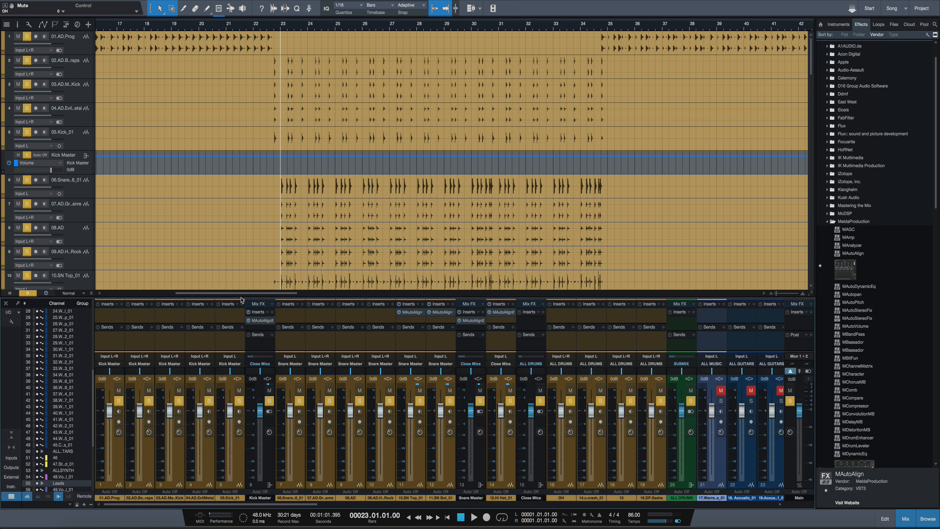
pyautogui.click(135, 292)
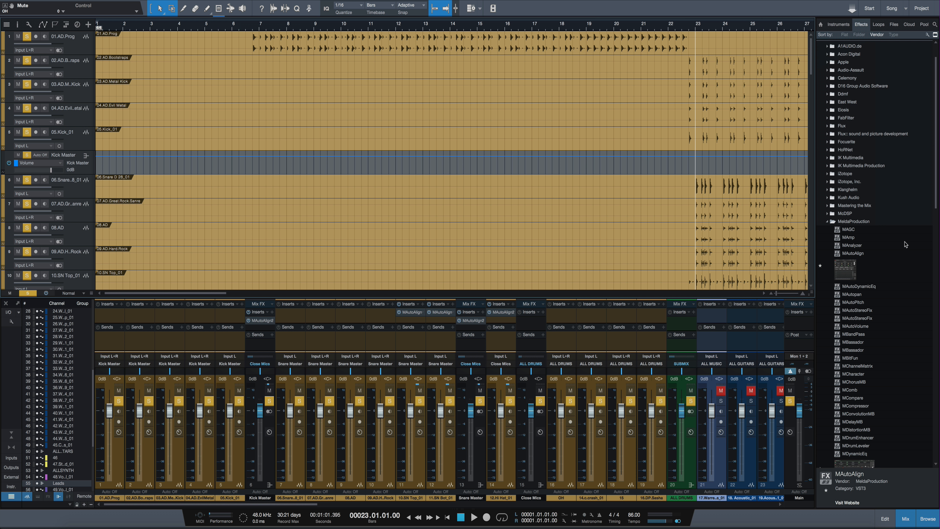
pyautogui.click(829, 222)
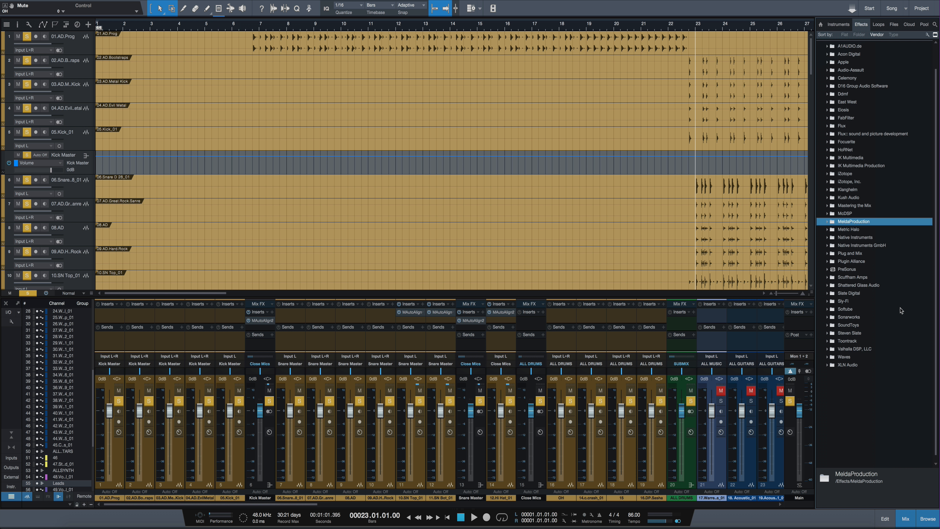
pyautogui.click(827, 269)
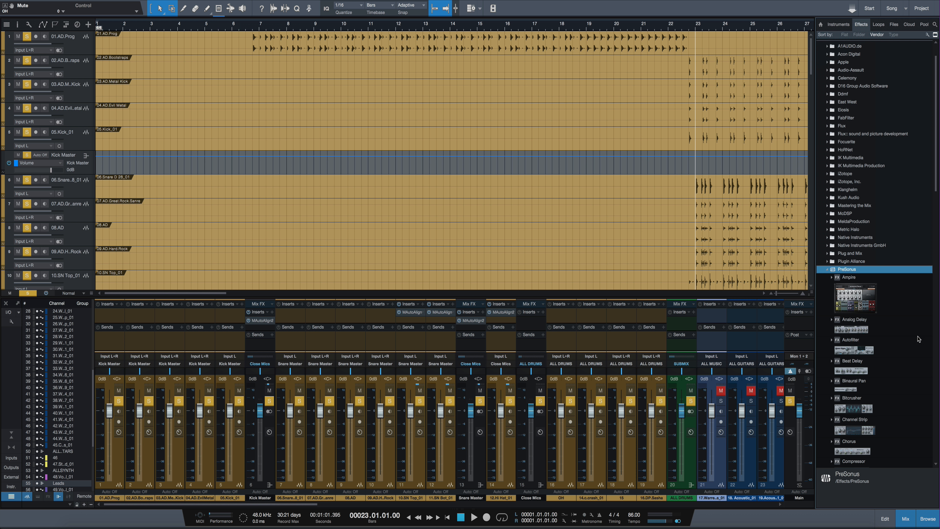
pyautogui.scroll(-20, 853, 314)
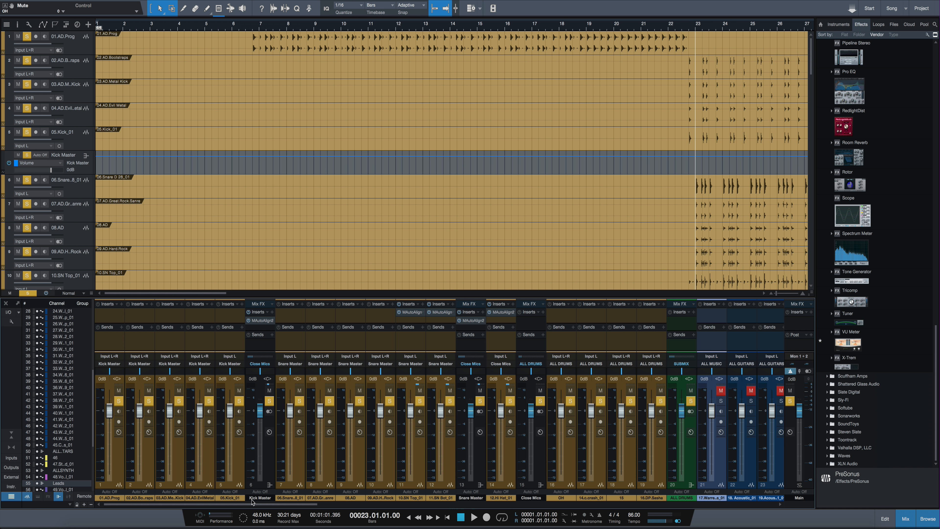
pyautogui.keyDown('ctrl'); pyautogui.click(118, 401); pyautogui.keyUp('ctrl')
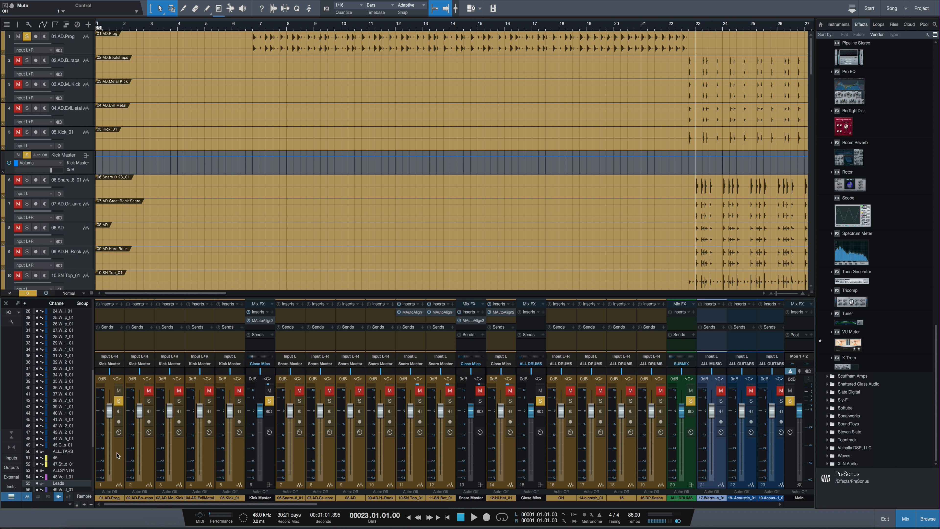
pyautogui.moveTo(853, 349); pyautogui.dragTo(109, 312)
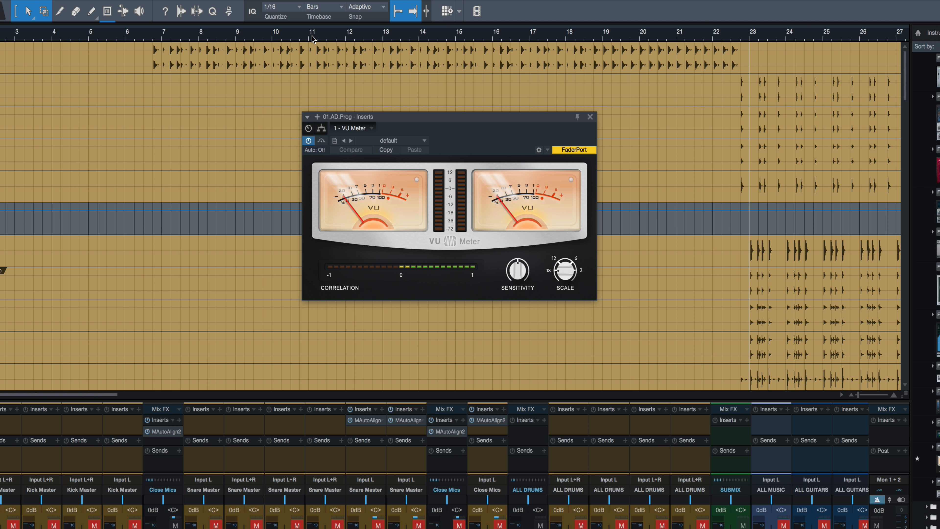
# Step: Play the 01.AD.Prog track from about bar 11 to check its level on the VU Meter
pyautogui.click(311, 37)
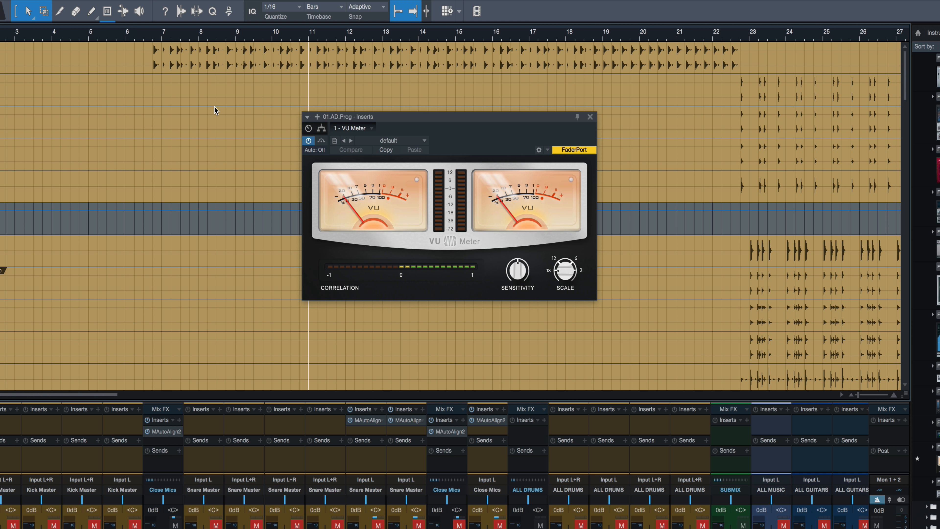
pyautogui.press('space')
pyautogui.click(291, 36)
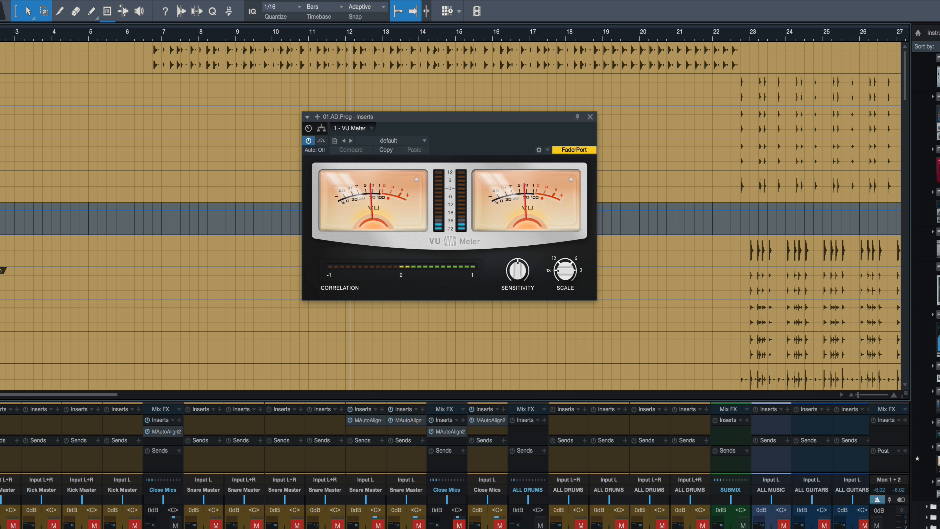
# Step: Lower the clip gain of the 01.AD.Prog event in two passes, playing it back to check the VU Meter
pyautogui.click(137, 61)
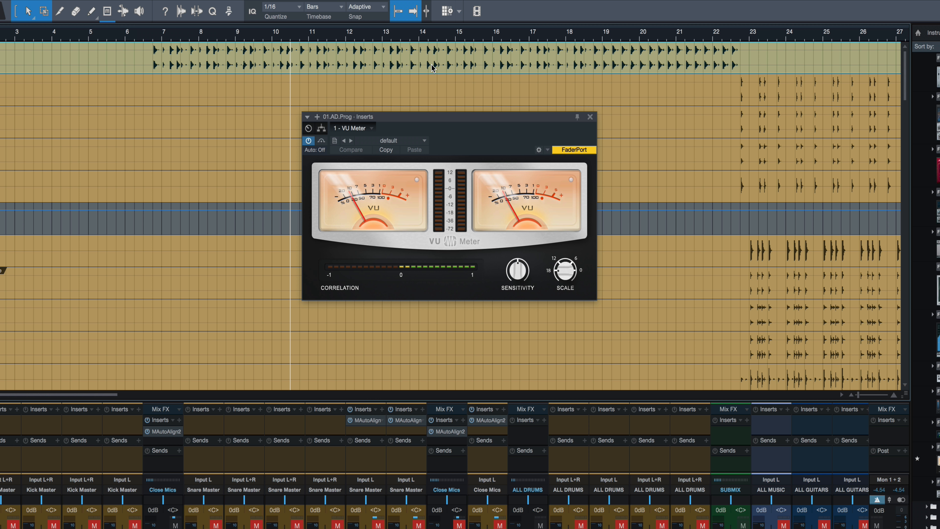
pyautogui.moveTo(689, 43); pyautogui.dragTo(688, 46)
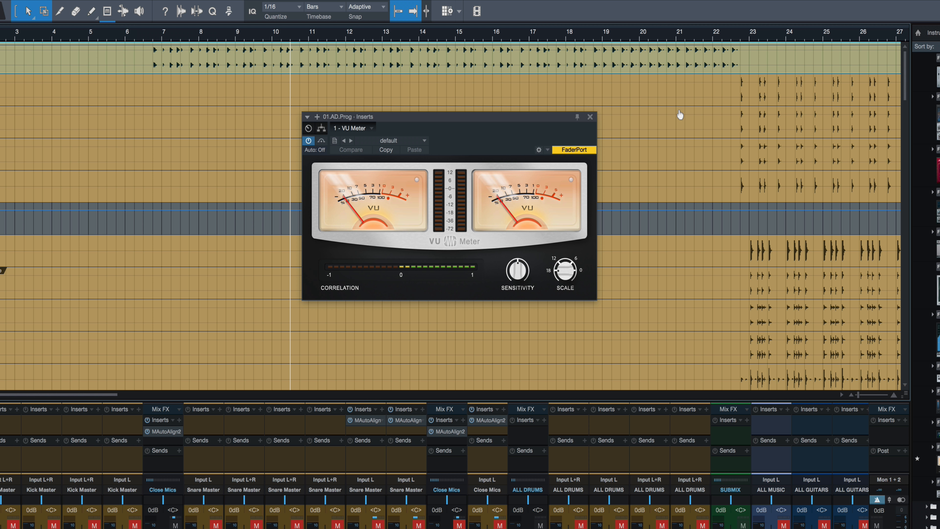
pyautogui.press('space')
pyautogui.click(508, 47)
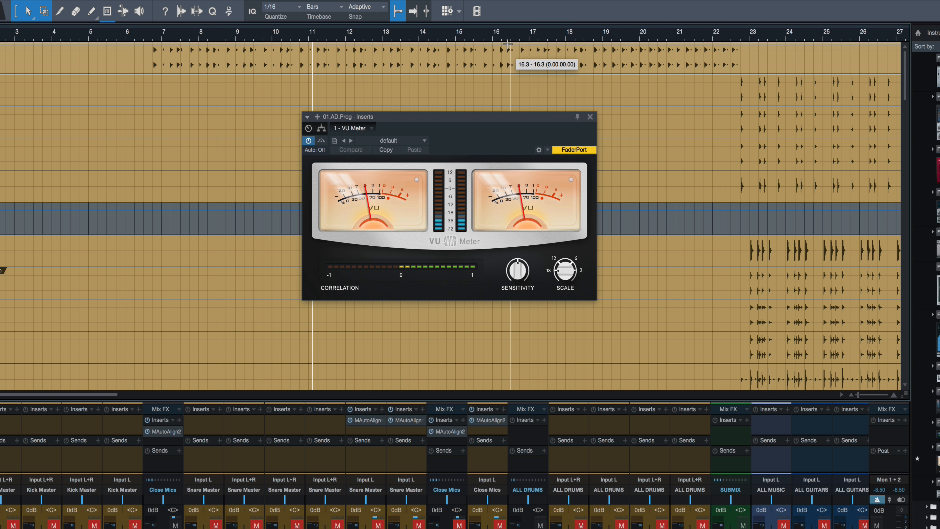
pyautogui.moveTo(539, 47); pyautogui.dragTo(540, 55)
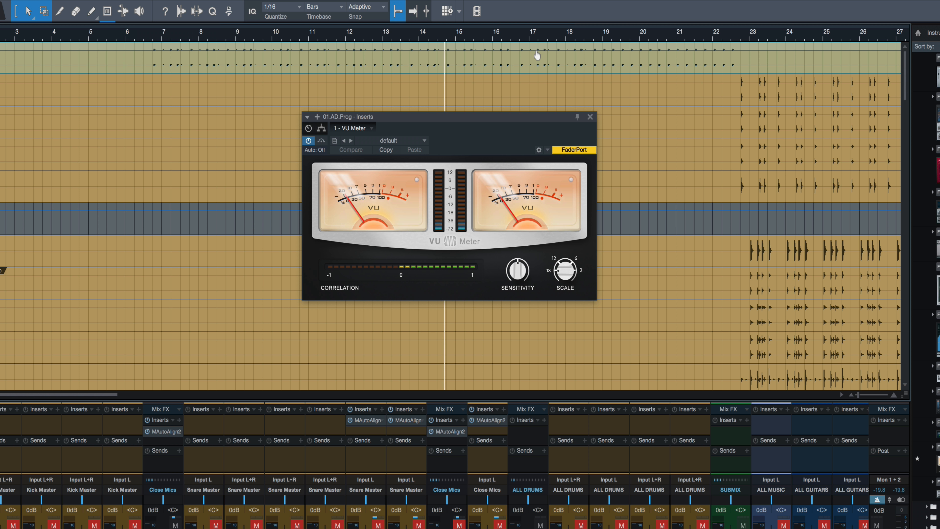
pyautogui.press('space')
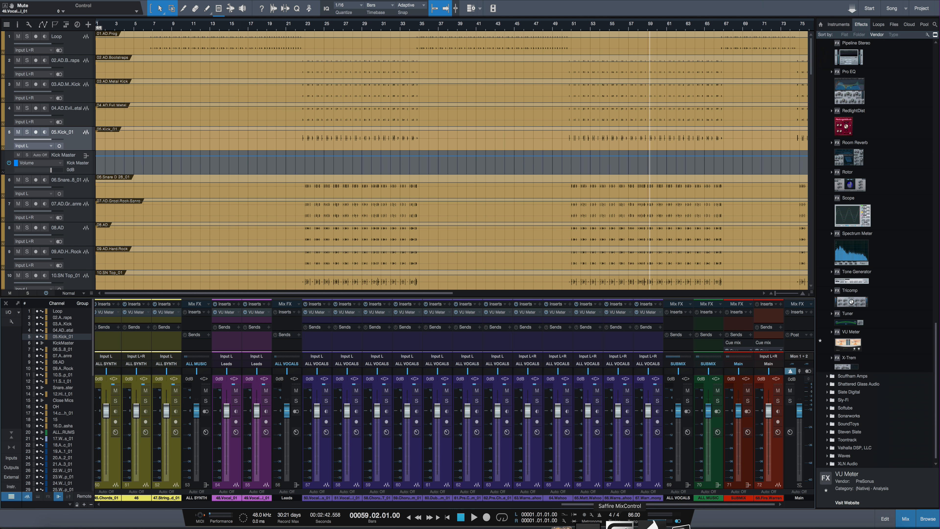
# Step: Play the drums from bar 59 with the ALL DRUMS bus soloed, unsolo the bus and reset Main's clip indicator
pyautogui.moveTo(616, 506); pyautogui.dragTo(213, 498)
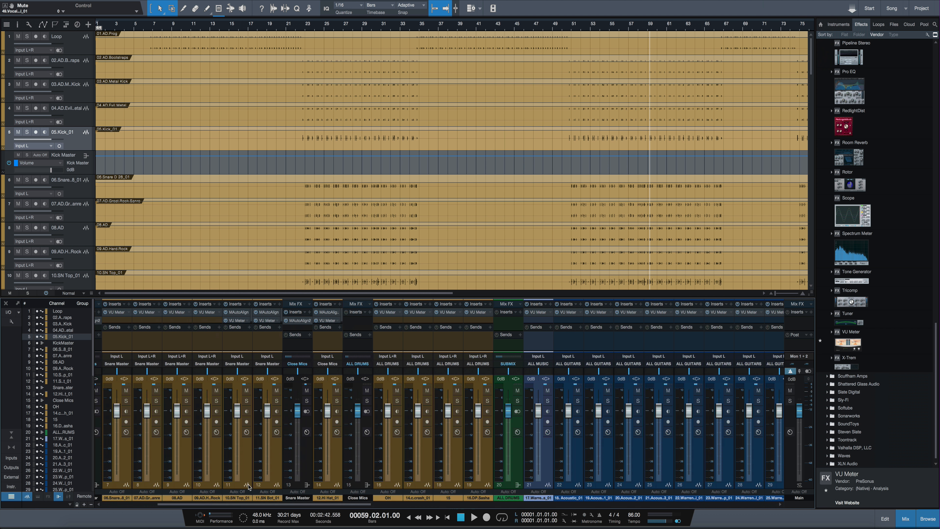
pyautogui.click(517, 401)
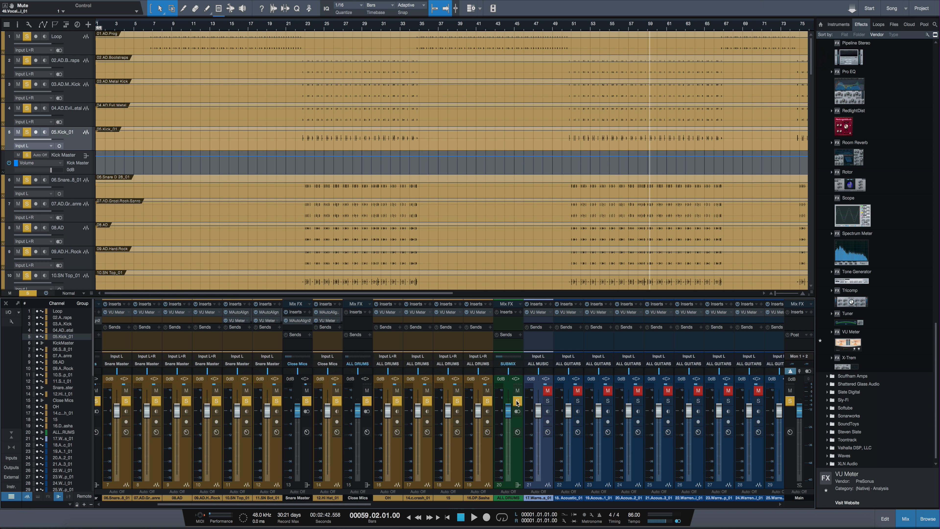
pyautogui.press('space')
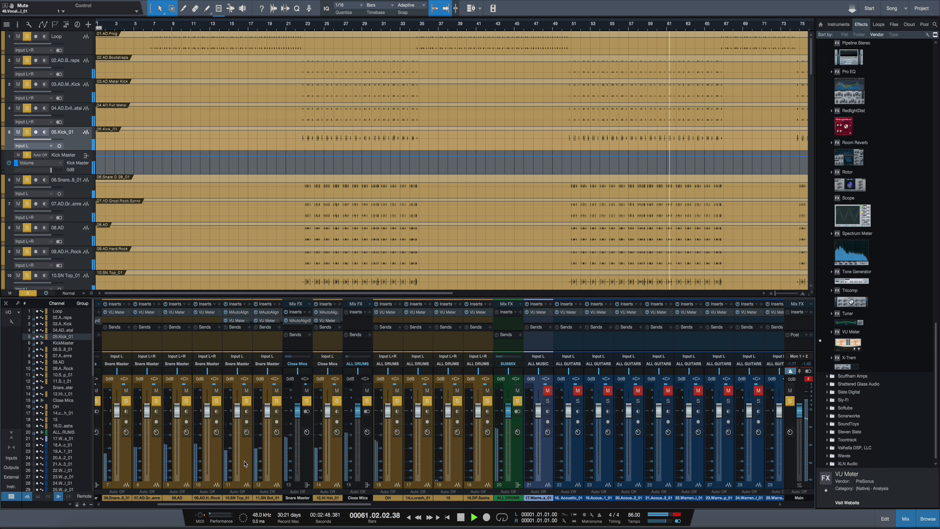
pyautogui.press('space')
pyautogui.click(517, 401)
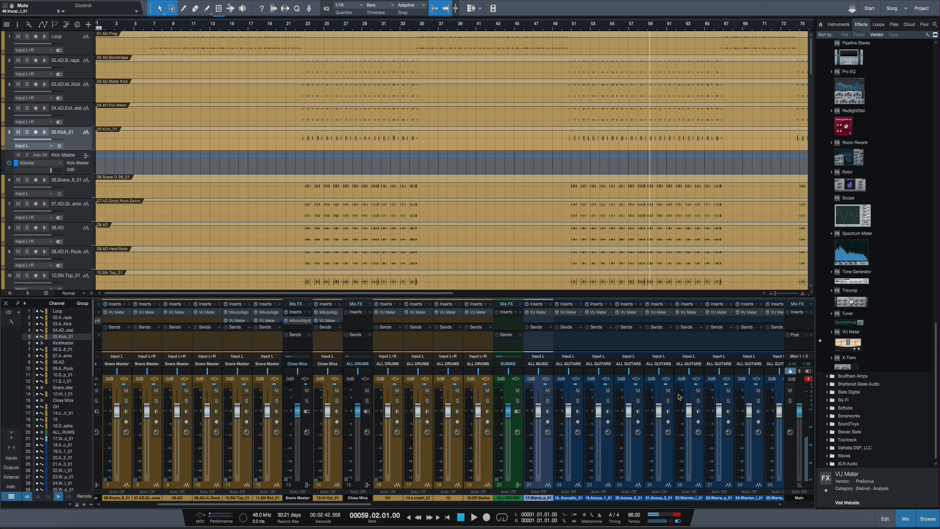
pyautogui.click(809, 380)
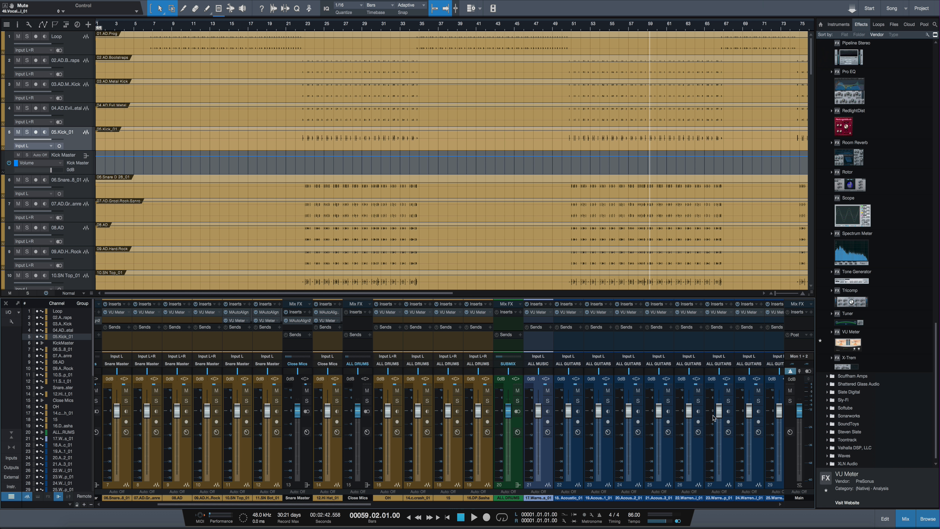
# Step: Remove the VU Meter from the Loop channel and the kick channels up to 05.Kick_01 together
pyautogui.moveTo(333, 506); pyautogui.dragTo(280, 506)
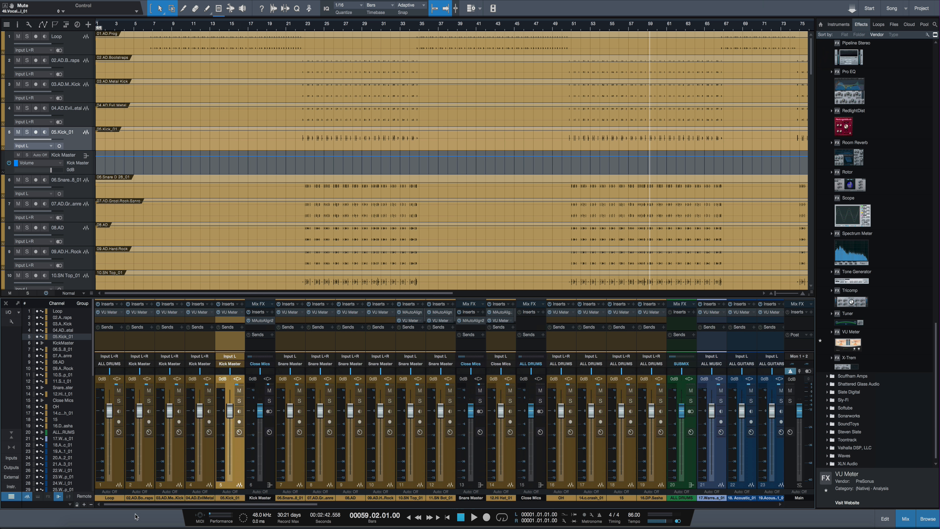
pyautogui.keyDown('shift'); pyautogui.click(117, 466); pyautogui.keyUp('shift')
pyautogui.click(241, 312)
pyautogui.click(258, 408)
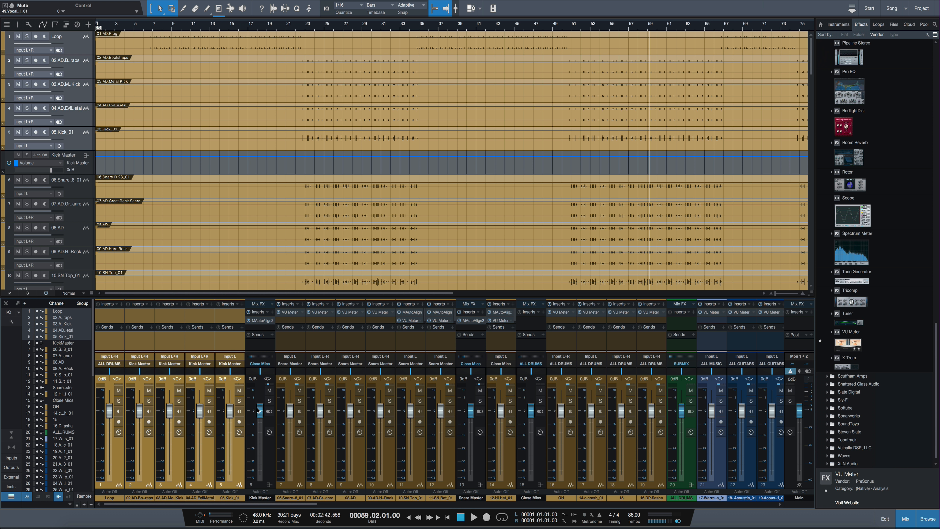
# Step: Remove the VU Meter from the first four Snare Master channels, 06.Snare to 09.AD.Hard.Rock, together
pyautogui.click(300, 466)
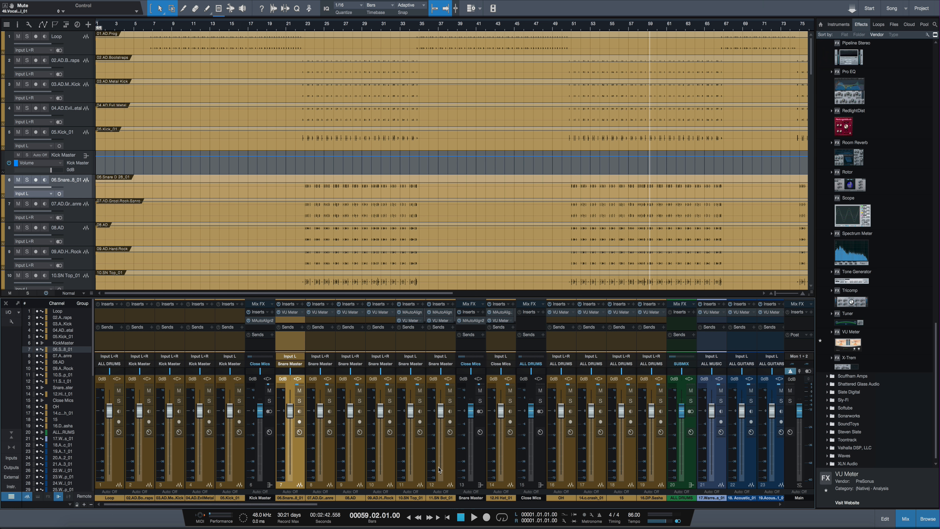
pyautogui.keyDown('shift'); pyautogui.click(389, 458); pyautogui.keyUp('shift')
pyautogui.click(392, 312)
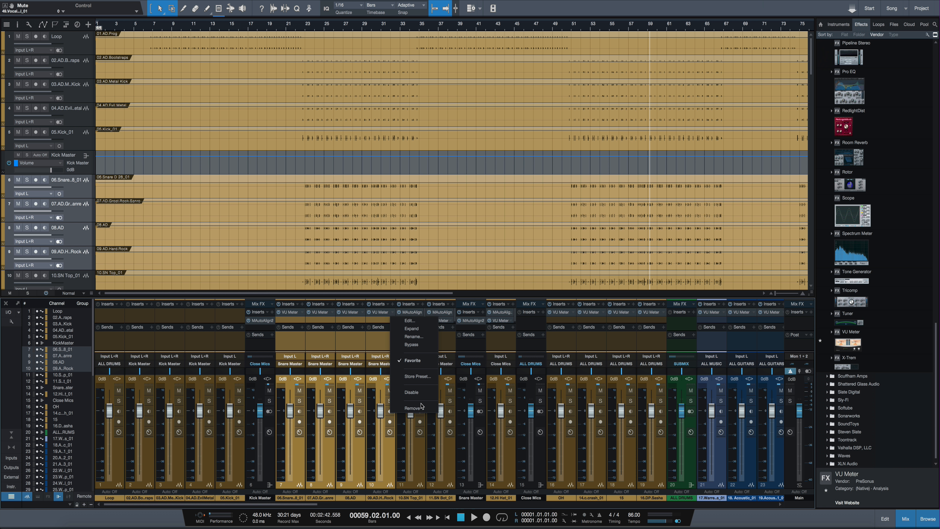
pyautogui.click(415, 407)
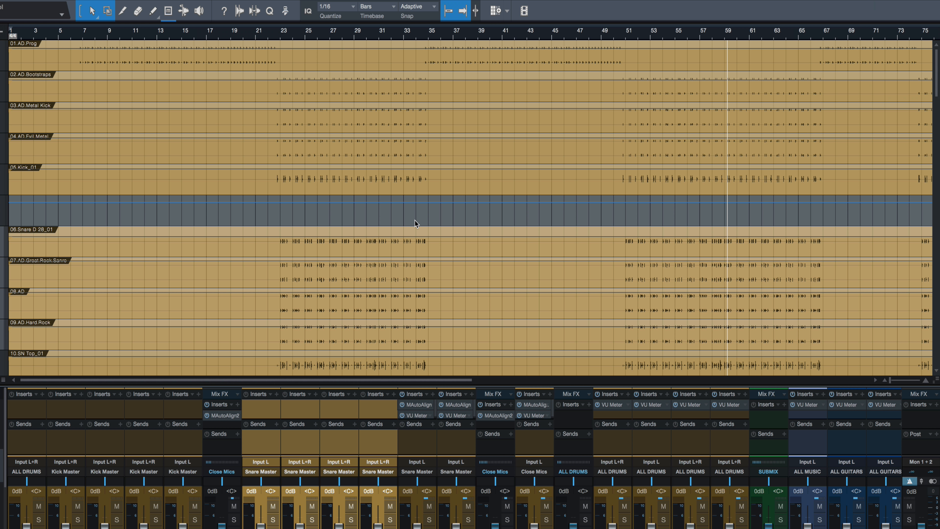
# Step: Enlarge the waveform display and delete the silent section before about bar 22 on the kick tracks 02.AD.Bootstraps to 05.Kick_01
pyautogui.moveTo(935, 380); pyautogui.dragTo(935, 341)
pyautogui.click(209, 31)
pyautogui.moveTo(271, 76); pyautogui.dragTo(9, 181)
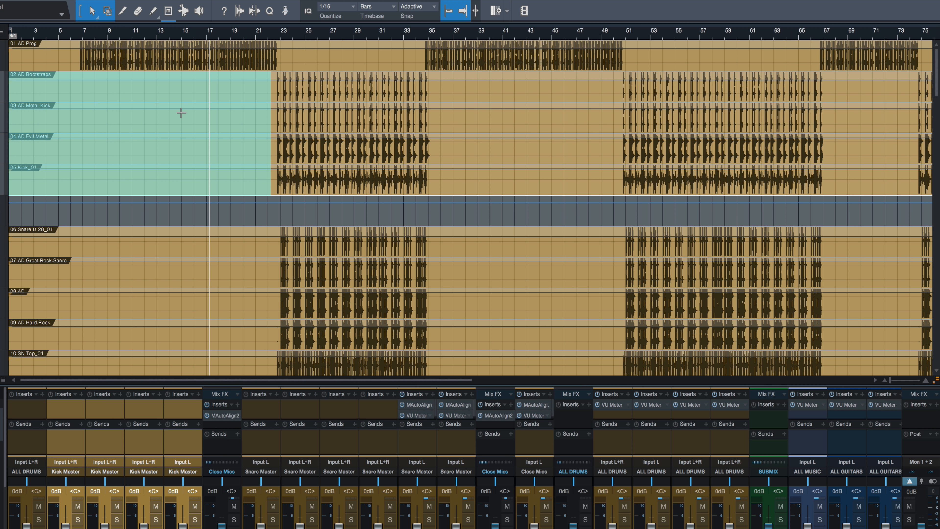
pyautogui.press('Delete')
# Step: Delete the silent section between about bars 35 and 50 on the same four kick tracks
pyautogui.moveTo(434, 74); pyautogui.dragTo(616, 182)
pyautogui.press('Delete')
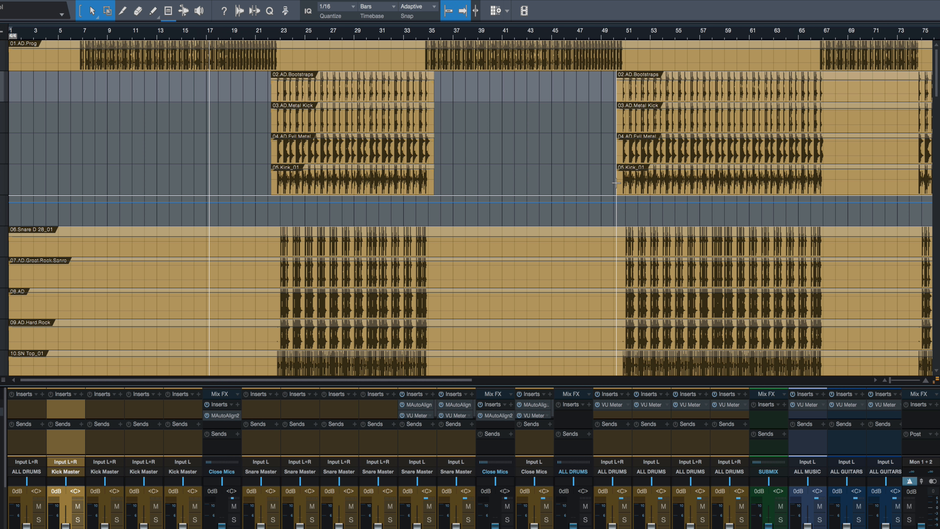
pyautogui.moveTo(169, 380); pyautogui.dragTo(519, 381)
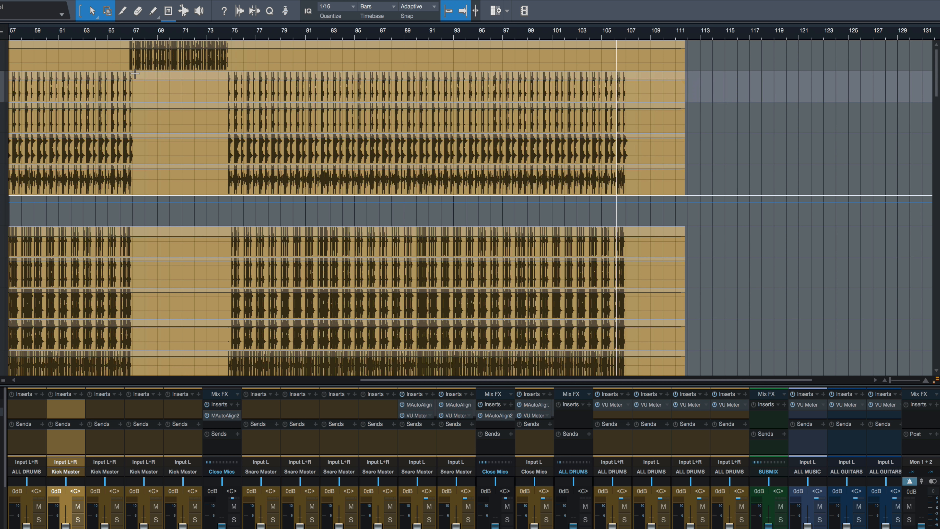
# Step: Delete the silent section between about bars 67 and 74 on the kick tracks 02.AD.Bootstraps to 05.Kick_01
pyautogui.moveTo(135, 74); pyautogui.dragTo(234, 189)
pyautogui.press('Delete')
# Step: Delete the silence on the Loop track before about bar 6 and between about bars 23 and 34
pyautogui.moveTo(426, 380); pyautogui.dragTo(85, 380)
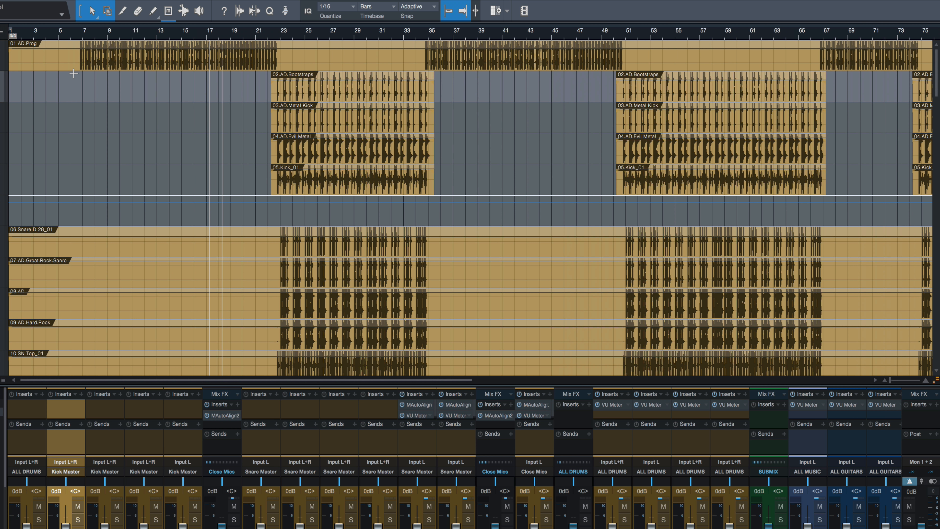
pyautogui.moveTo(73, 65); pyautogui.dragTo(16, 52)
pyautogui.press('Delete')
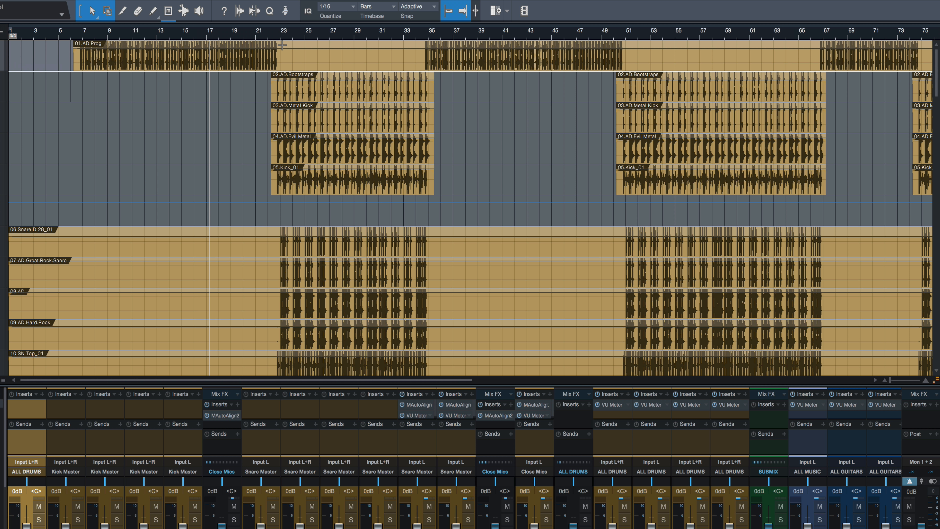
pyautogui.moveTo(281, 46); pyautogui.dragTo(421, 54)
pyautogui.press('Delete')
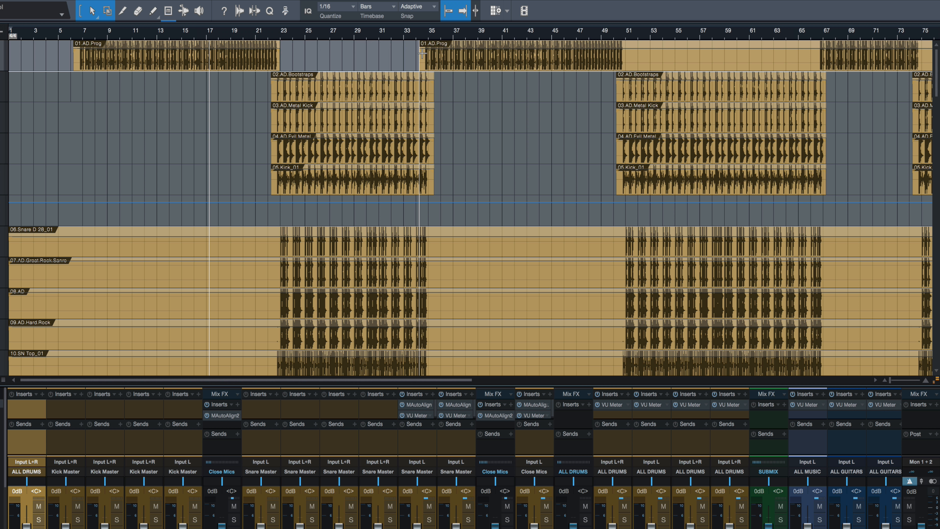
# Step: Delete the silence on the Loop track from bar 51.2 to 66.2 and everything after about bar 75
pyautogui.moveTo(628, 46); pyautogui.dragTo(814, 52)
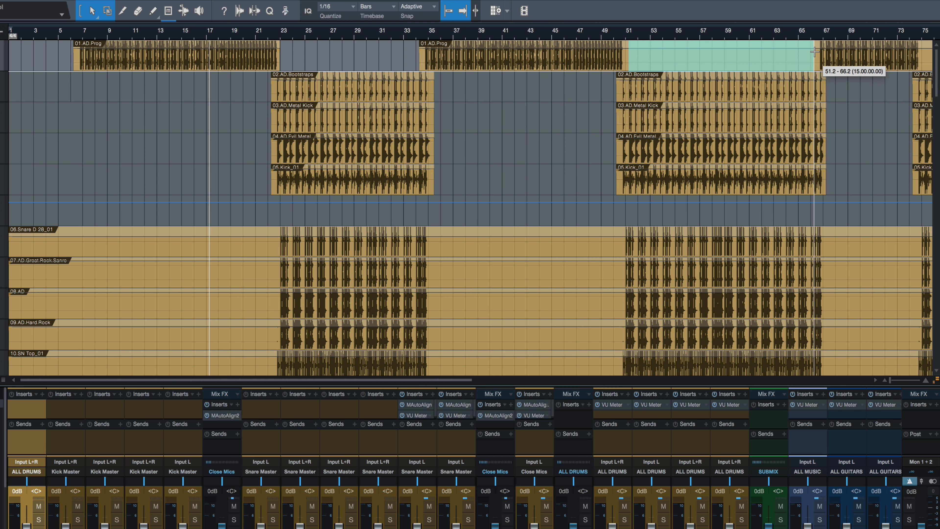
pyautogui.press('Delete')
pyautogui.moveTo(464, 380); pyautogui.dragTo(791, 380)
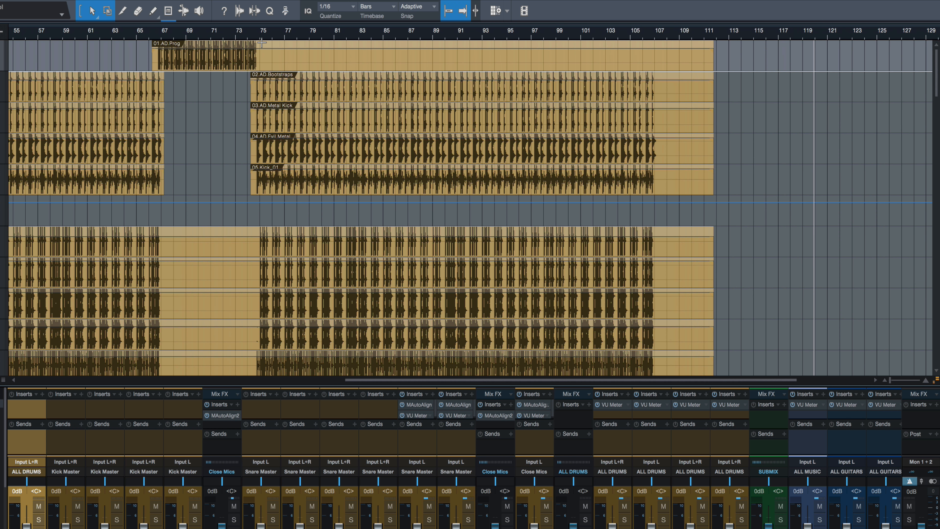
pyautogui.moveTo(262, 41); pyautogui.dragTo(728, 51)
pyautogui.press('Delete')
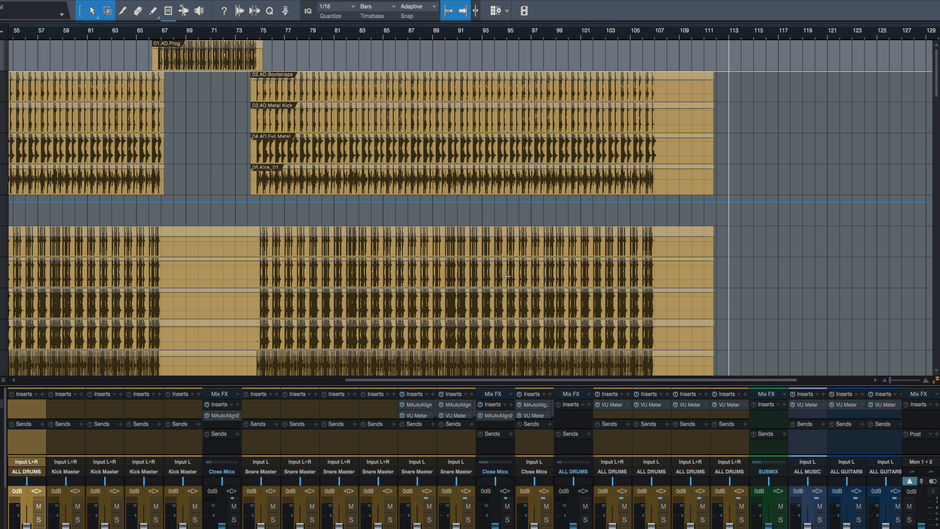
# Step: Delete the silent section before about bar 22 on the snare tracks 06.Snare to 11.SN Bot_01
pyautogui.moveTo(462, 379); pyautogui.dragTo(2, 365)
pyautogui.scroll(-5, 185, 185)
pyautogui.scroll(1, 185, 185)
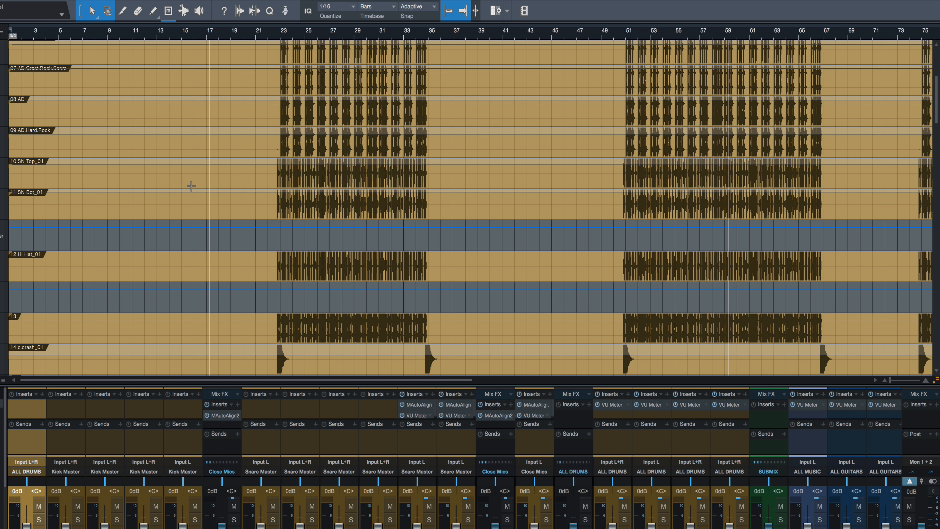
pyautogui.scroll(3, 191, 186)
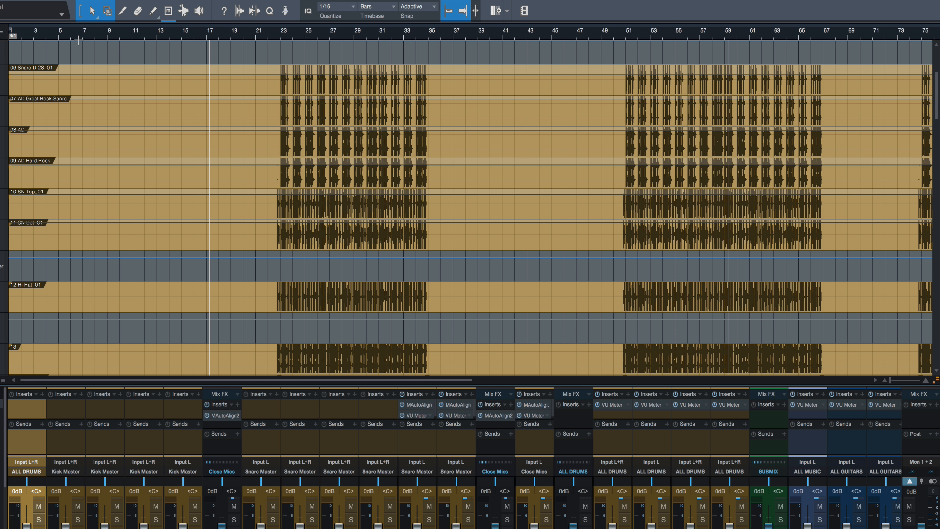
pyautogui.moveTo(15, 50); pyautogui.dragTo(269, 348)
pyautogui.scroll(2, 240, 267)
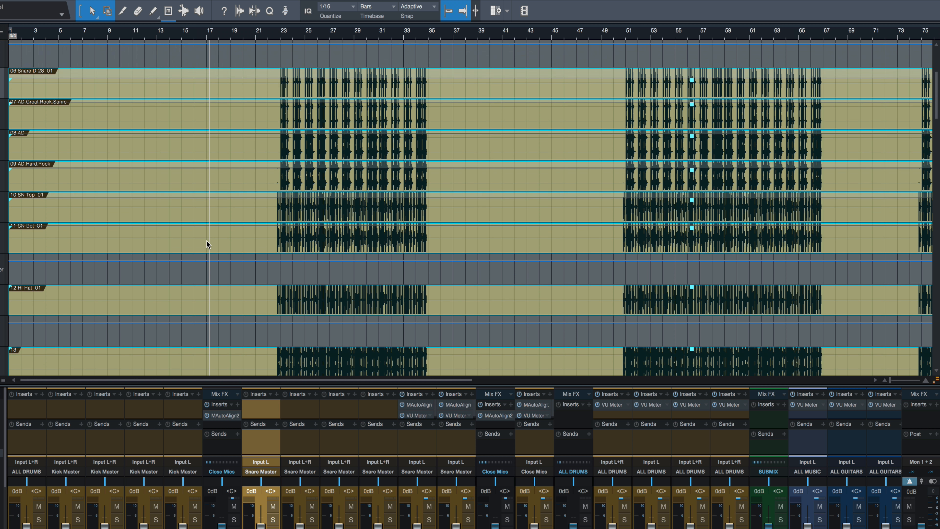
pyautogui.click(221, 92)
pyautogui.moveTo(19, 75); pyautogui.dragTo(272, 287)
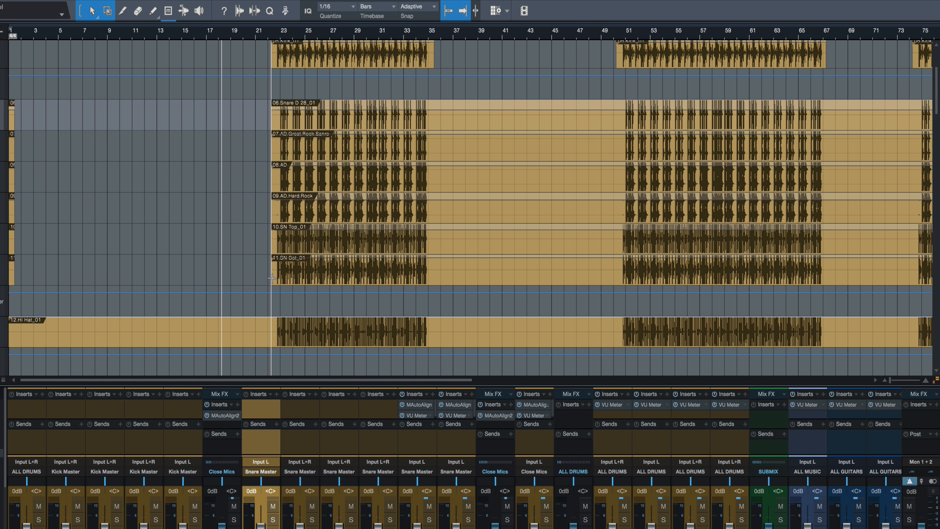
# Step: Delete the silent section before about bar 22 on the hi-hat, overhead and cymbal tracks 12.Hi Hat_01 to 16.DP.Sasha
pyautogui.scroll(-5, 245, 239)
pyautogui.scroll(2, 245, 239)
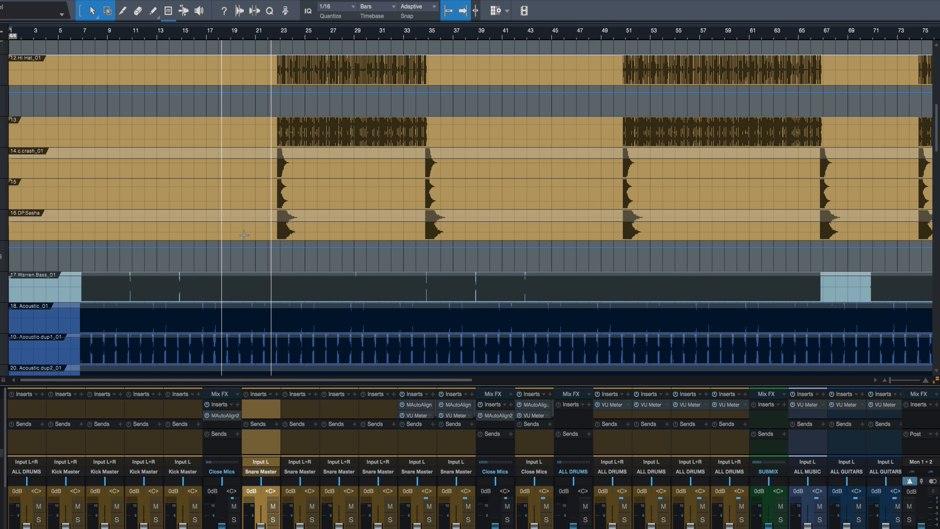
pyautogui.moveTo(22, 58); pyautogui.dragTo(269, 257)
pyautogui.press('Delete')
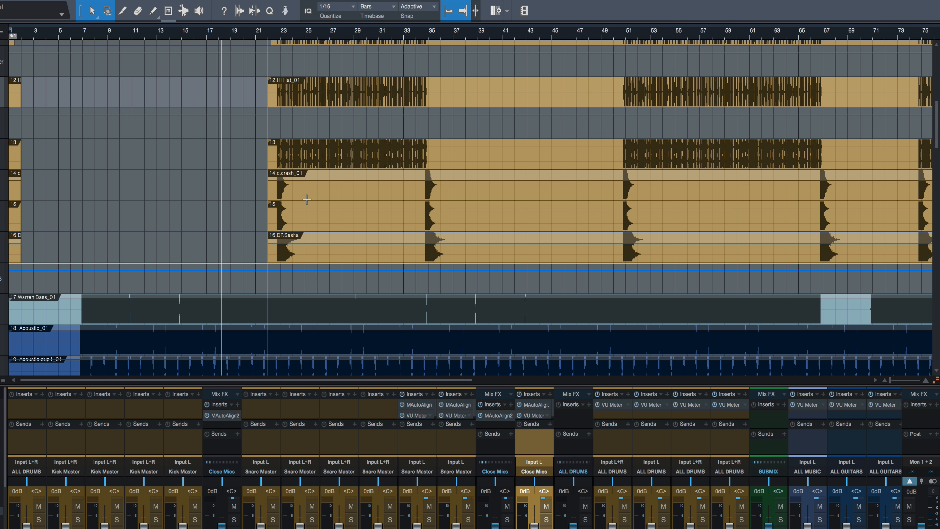
# Step: Delete the silence between the first two cymbal hits, up to about bar 34, on tracks 14.c.crash_01 to 16.DP.Sasha
pyautogui.moveTo(302, 177); pyautogui.dragTo(425, 249)
pyautogui.press('Delete')
# Step: Delete the silent section from bar 1 to 21.3 on guitar tracks 25 to 32
pyautogui.moveTo(433, 76); pyautogui.dragTo(620, 163)
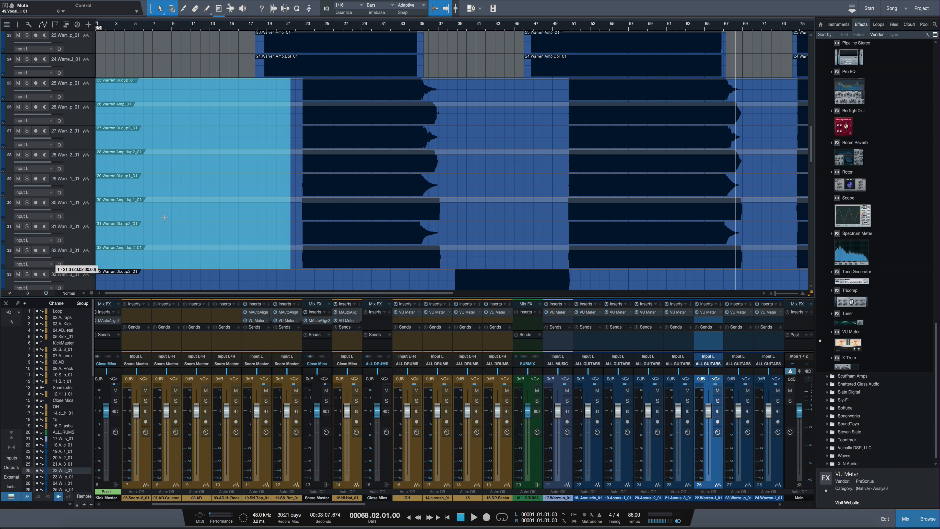
pyautogui.press('Delete')
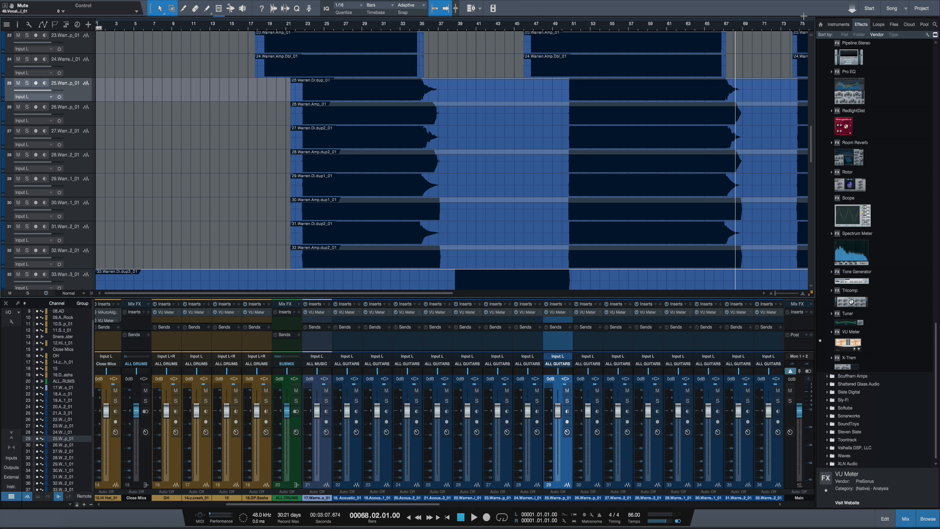
pyautogui.click(778, 4)
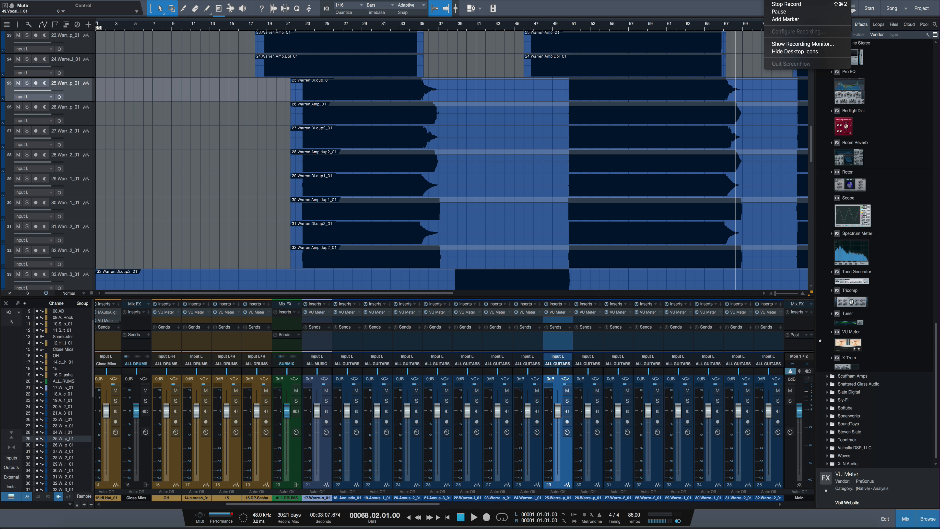
pyautogui.click(778, 12)
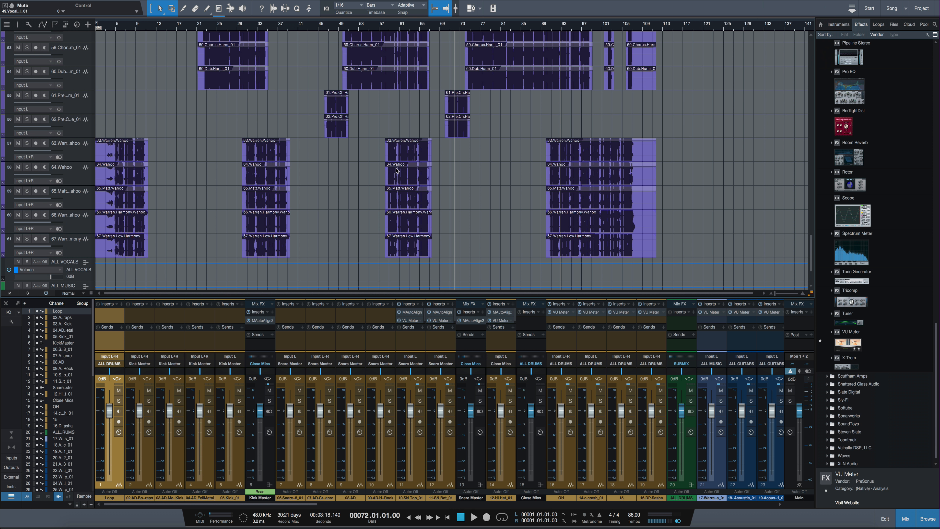
# Step: Review the trimmed clips across the arrangement, from the vocals through the synths and guitars up to the drum tracks
pyautogui.scroll(1, 414, 142)
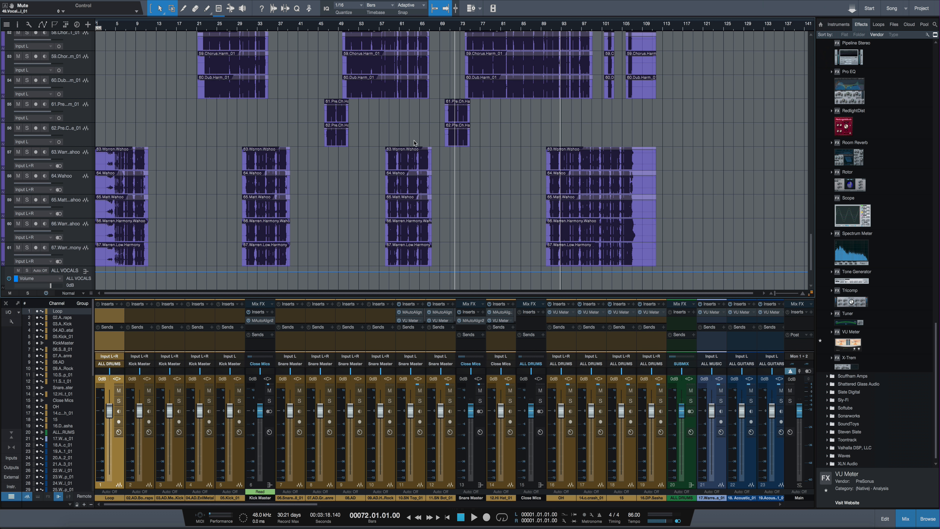
pyautogui.scroll(5, 577, 119)
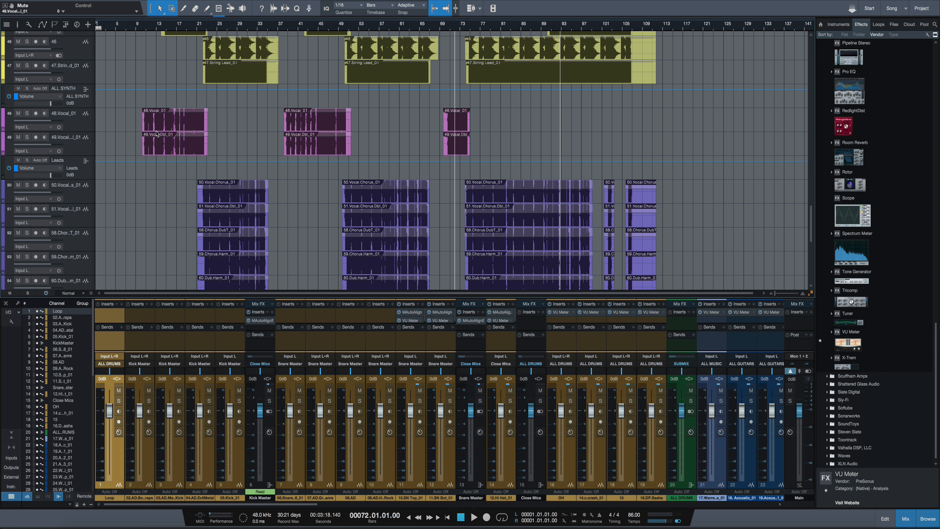
pyautogui.scroll(2, 462, 155)
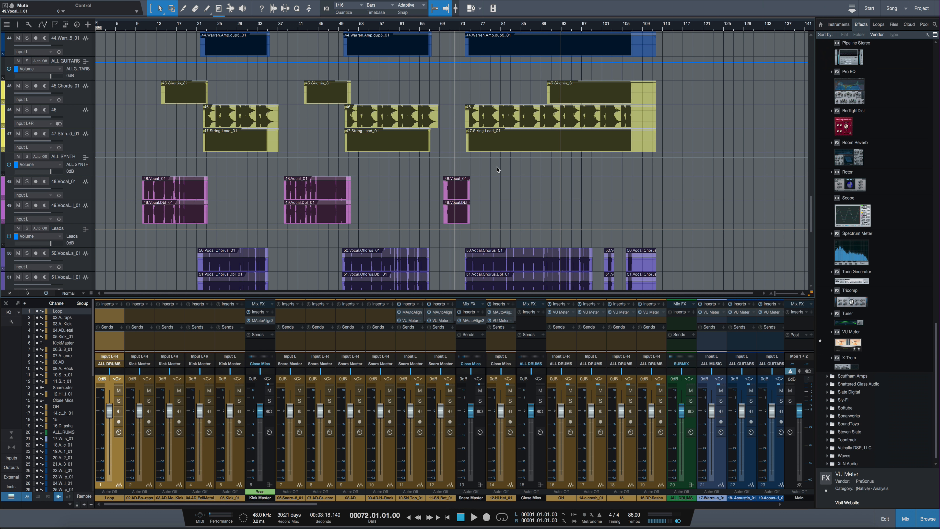
pyautogui.scroll(12, 384, 168)
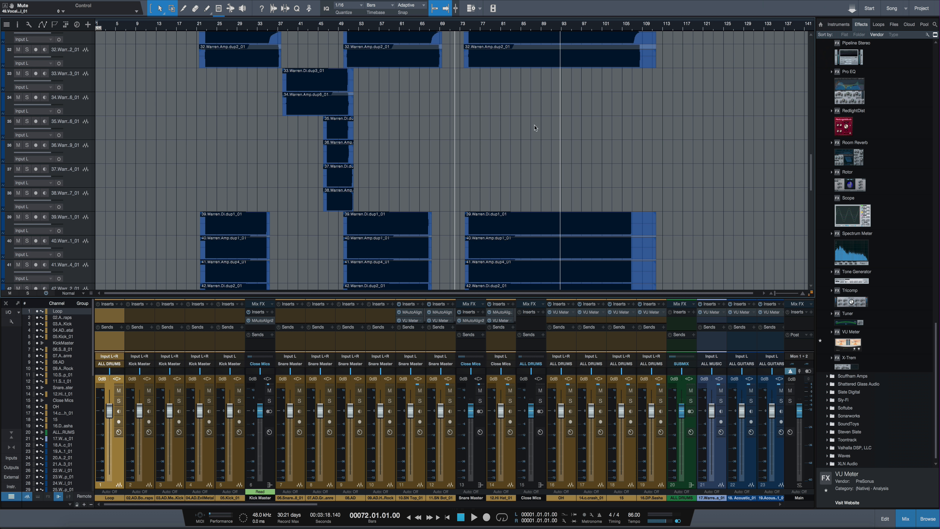
pyautogui.scroll(18, 383, 168)
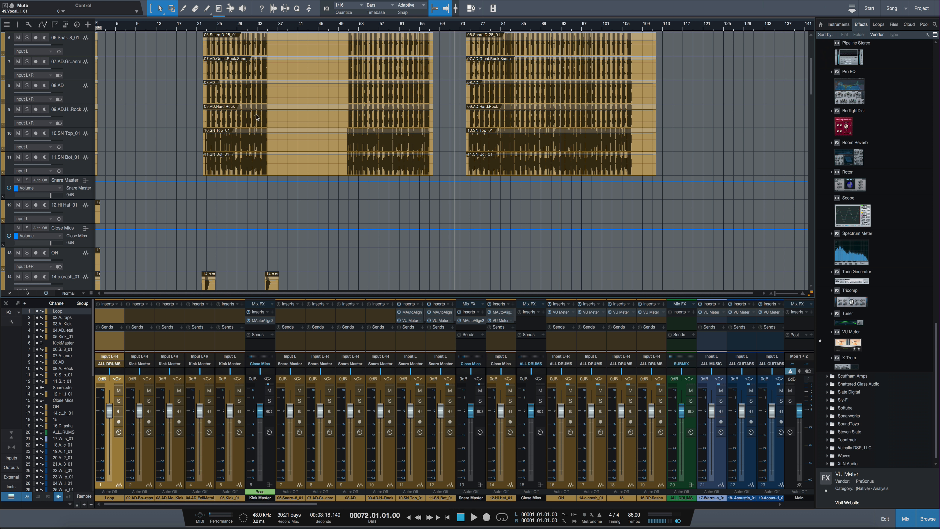
pyautogui.scroll(1, 367, 242)
pyautogui.scroll(-13, 367, 231)
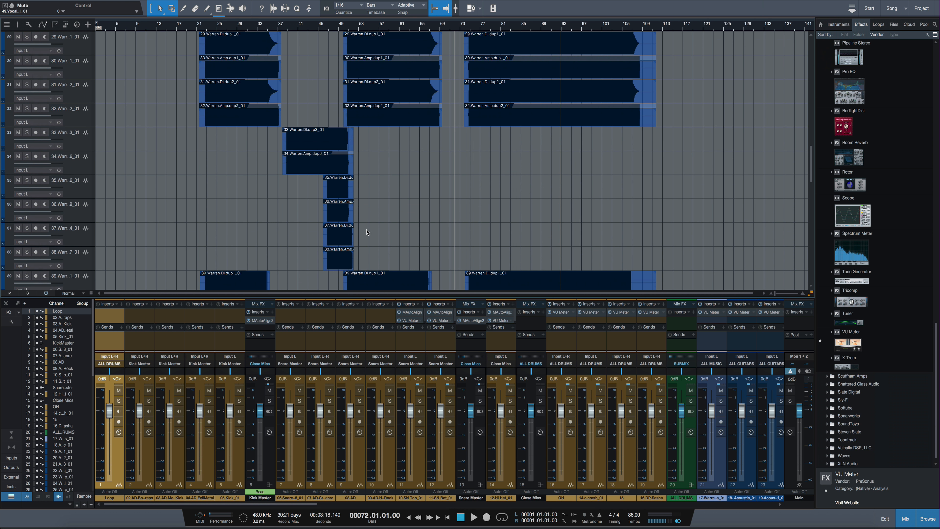
pyautogui.scroll(9, 366, 231)
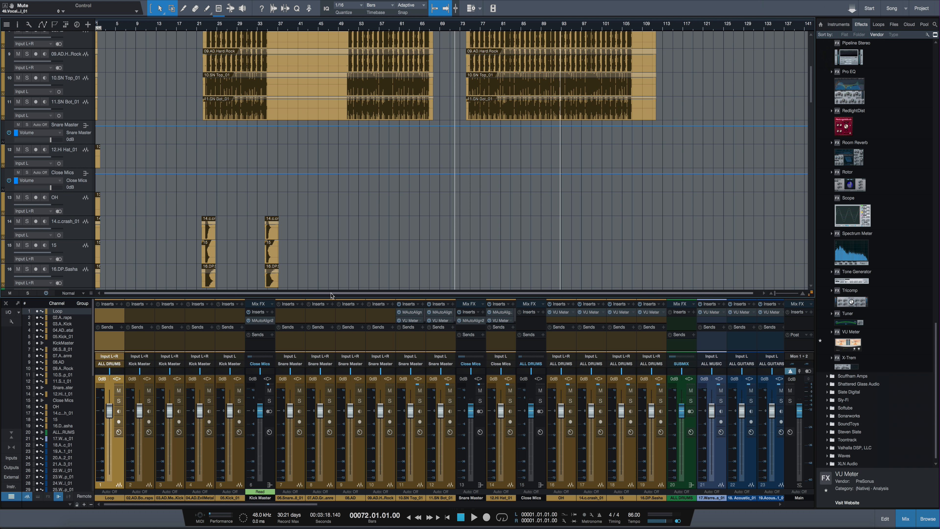
pyautogui.scroll(3, 320, 156)
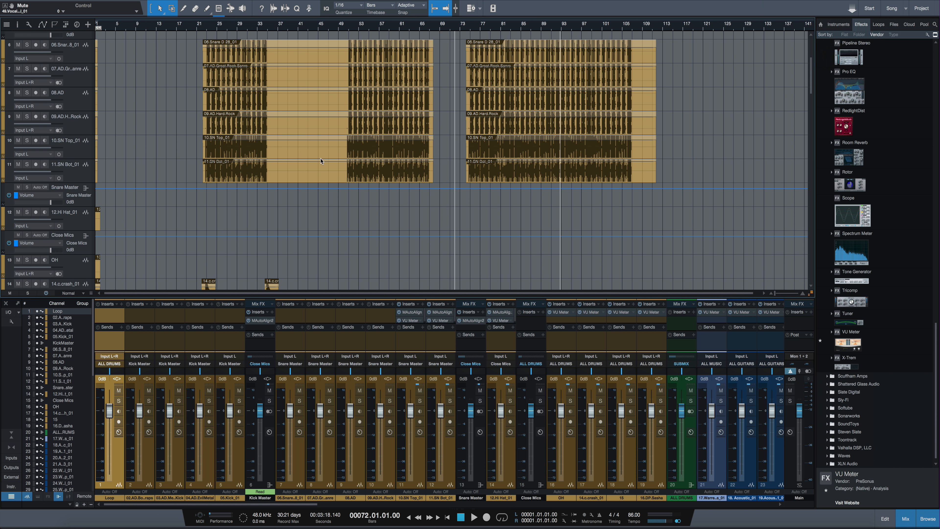
pyautogui.scroll(6, 321, 160)
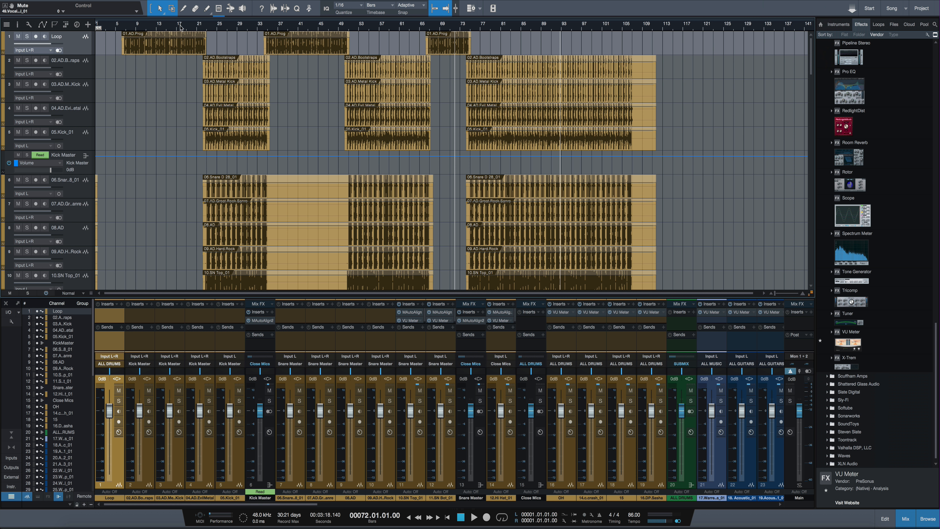
# Step: Trim the end of the first 01.AD.Prog clip on the Loop track to right after its last hit, shortly before bar 23
pyautogui.moveTo(191, 26); pyautogui.dragTo(458, 33)
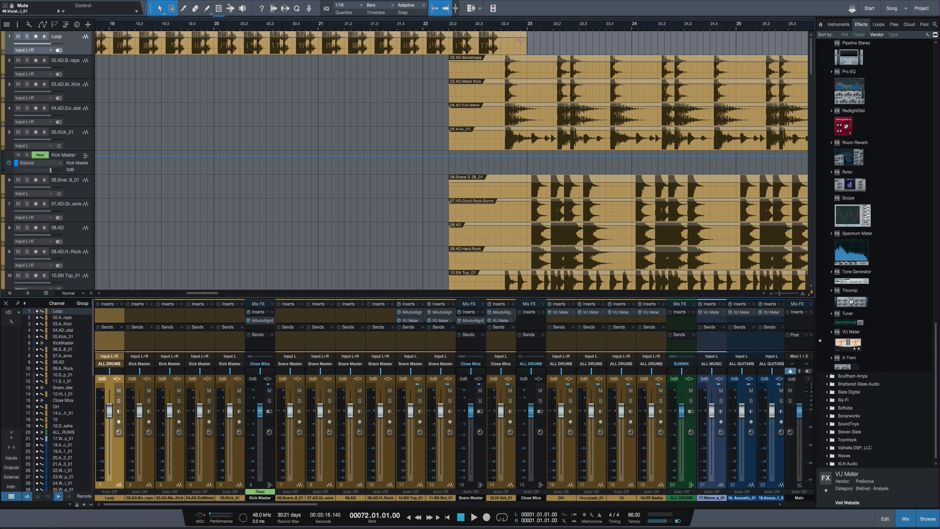
pyautogui.click(522, 45)
pyautogui.moveTo(526, 45)
pyautogui.mouseDown()
pyautogui.moveTo(806, 46)
pyautogui.moveTo(510, 49)
pyautogui.mouseUp()
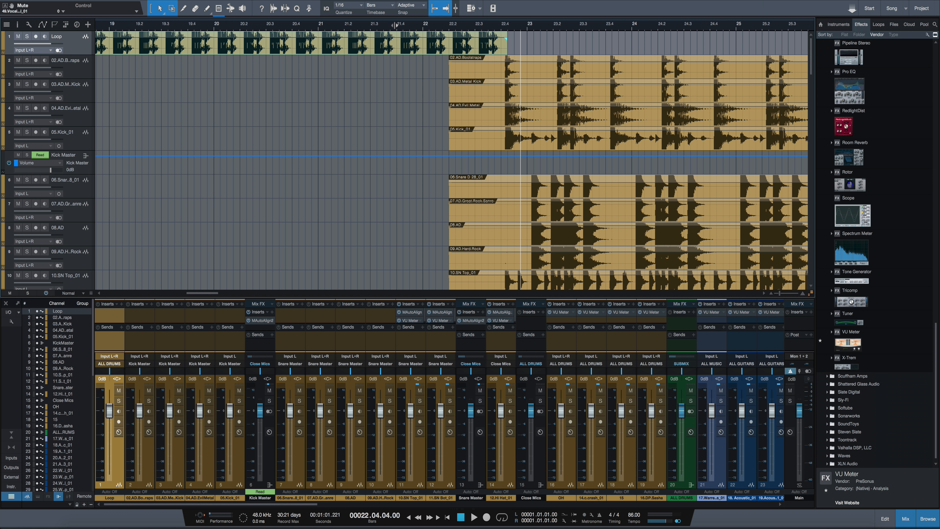
pyautogui.moveTo(395, 23); pyautogui.dragTo(395, 8)
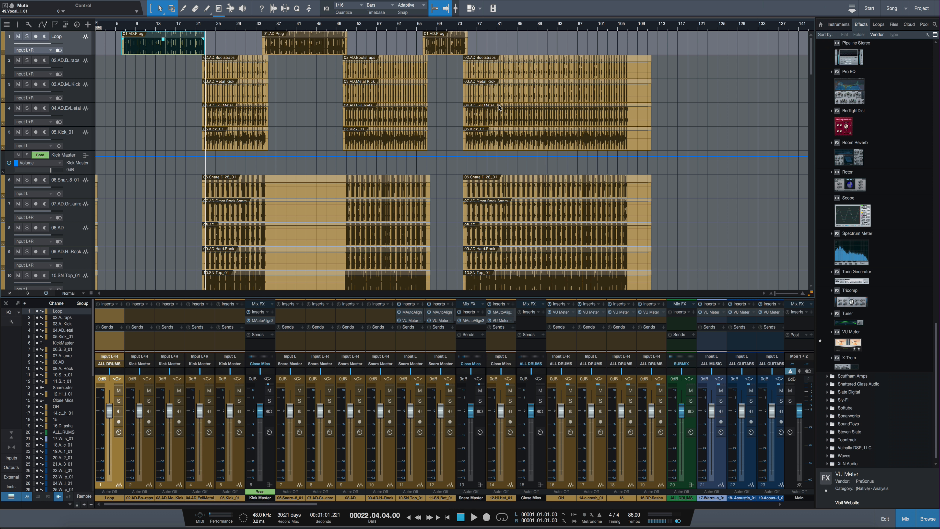
pyautogui.scroll(-5, 169, 143)
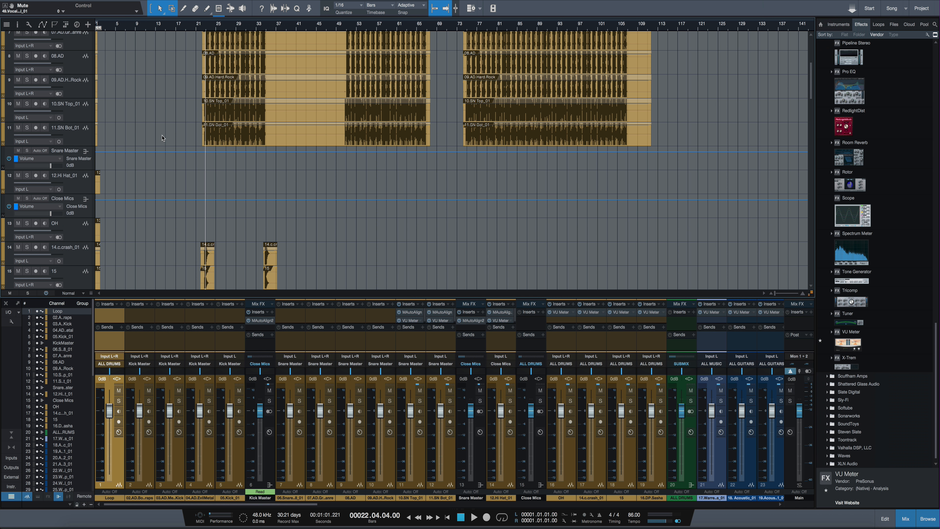
pyautogui.scroll(5, 161, 135)
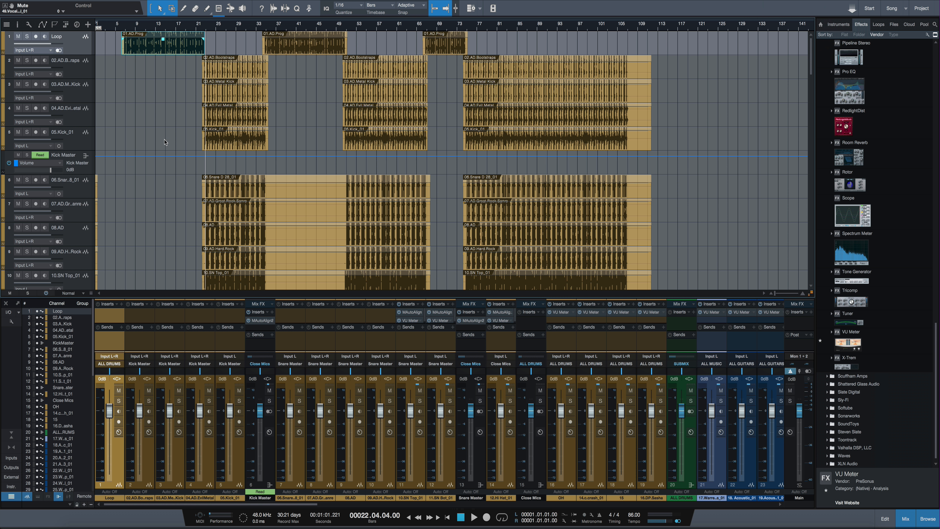